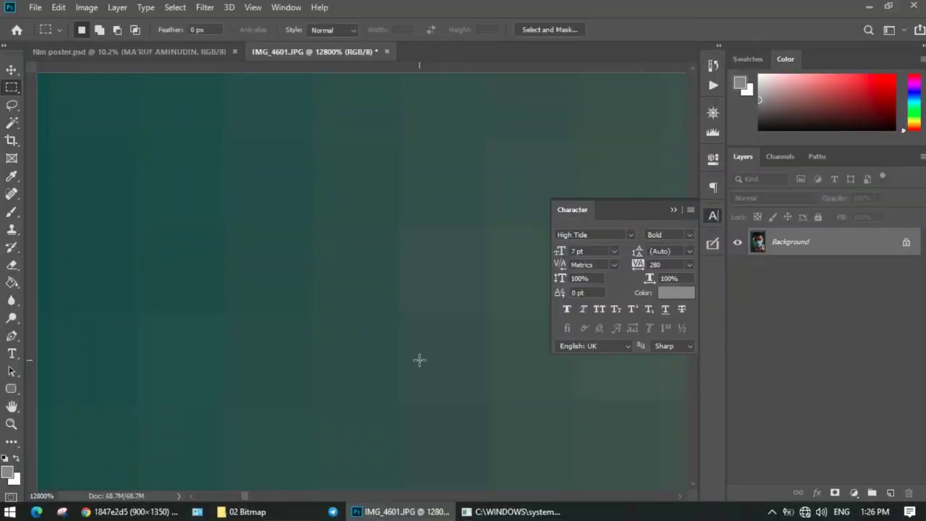
# - Bring the whole portrait in IMG_4601.JPG into view from the pixel-level magnification
pyautogui.scroll(-15, 408, 332)
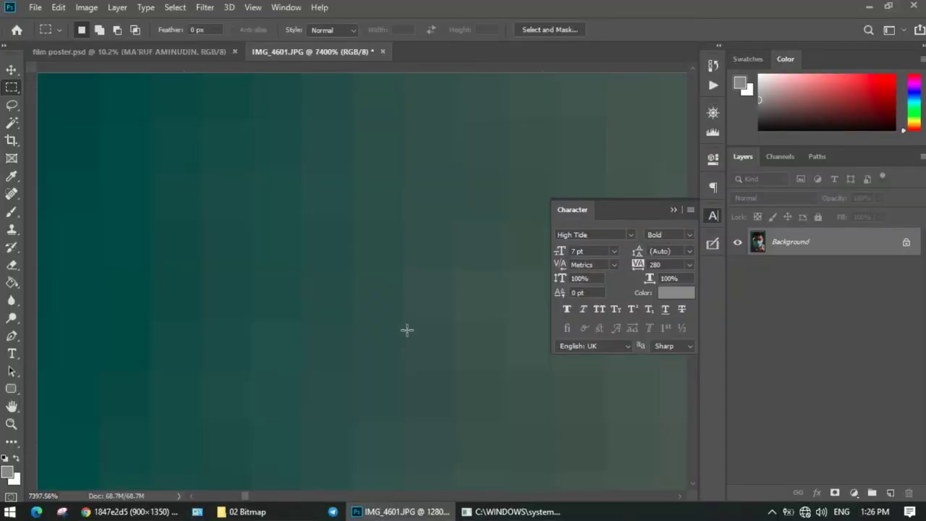
pyautogui.scroll(-10, 406, 330)
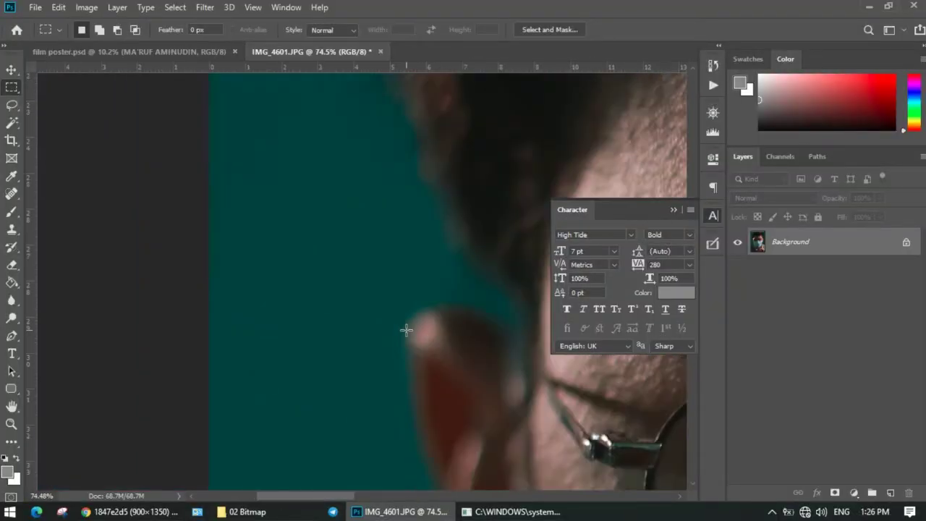
pyautogui.moveTo(400, 498); pyautogui.dragTo(453, 482)
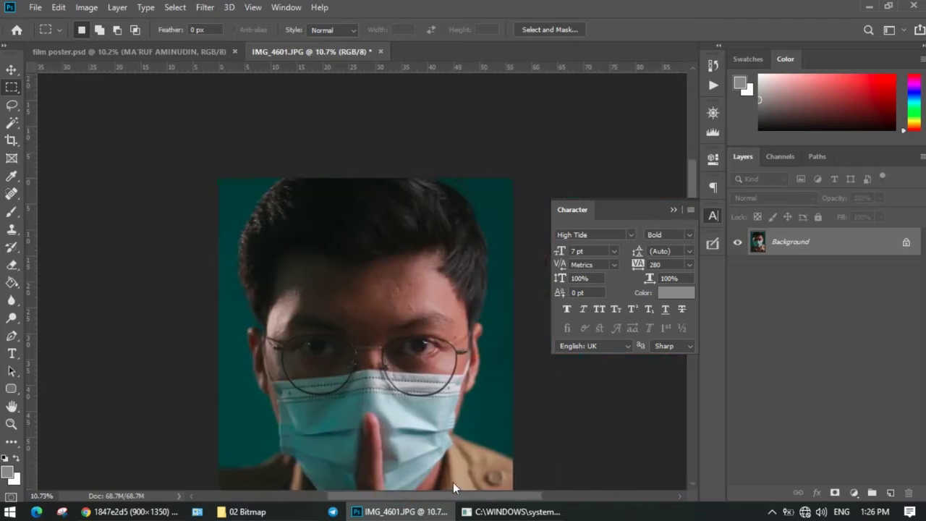
pyautogui.moveTo(687, 189); pyautogui.dragTo(687, 212)
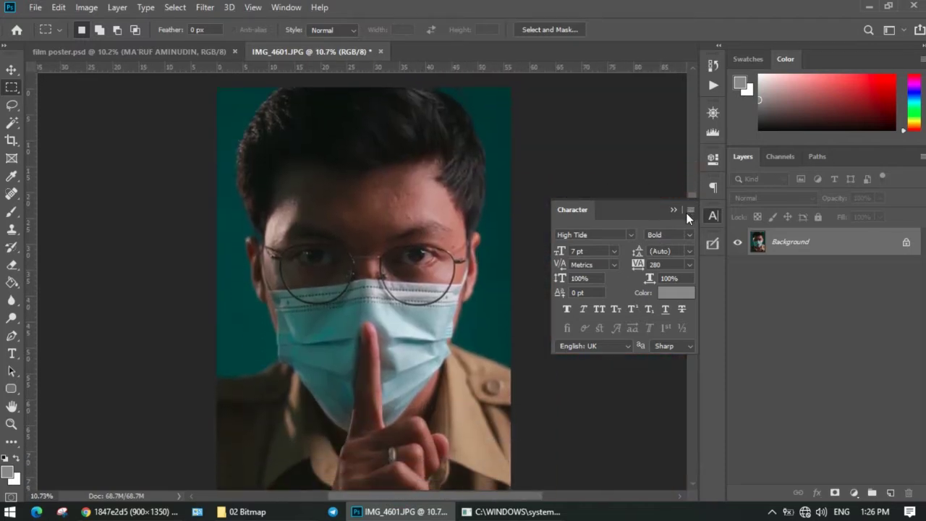
# - Switch to the 02 Bitmap folder in File Explorer and open the IMG_4601 image with Adobe Photoshop
pyautogui.click(247, 512)
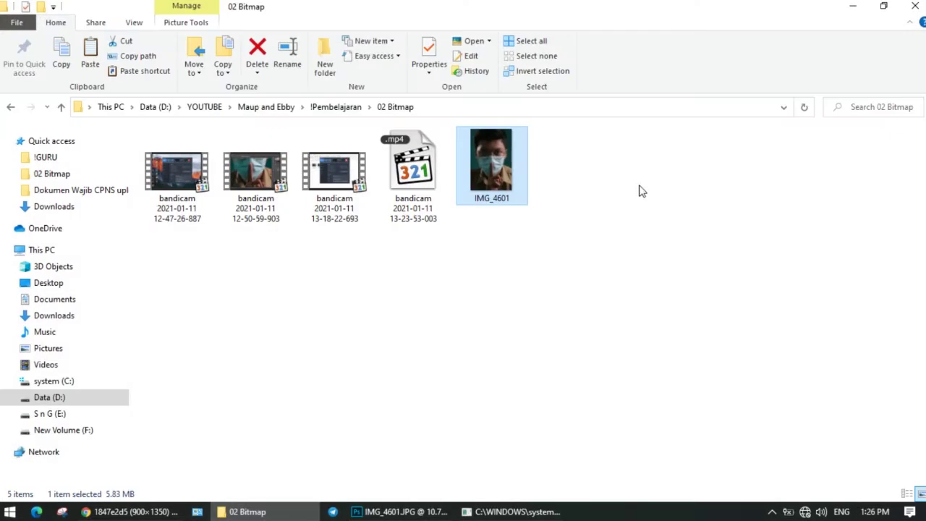
pyautogui.rightClick(491, 166)
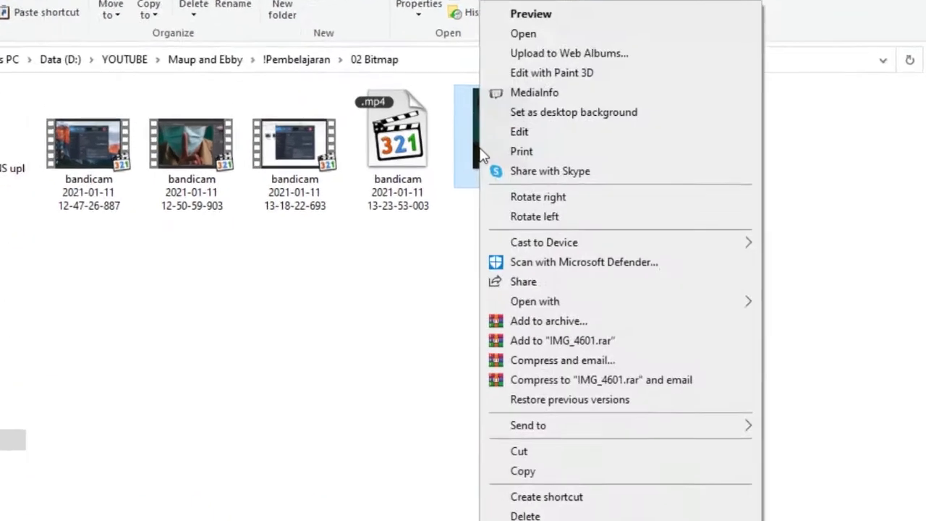
pyautogui.click(605, 307)
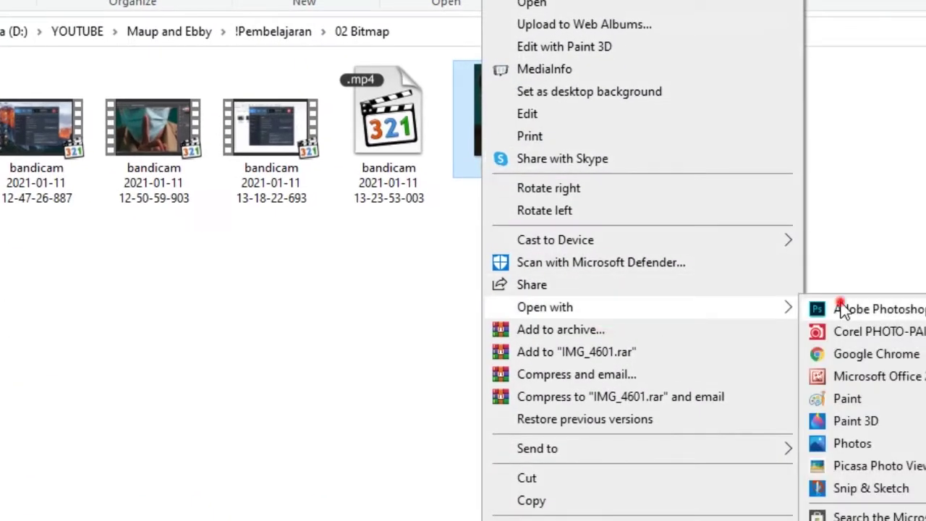
pyautogui.click(839, 306)
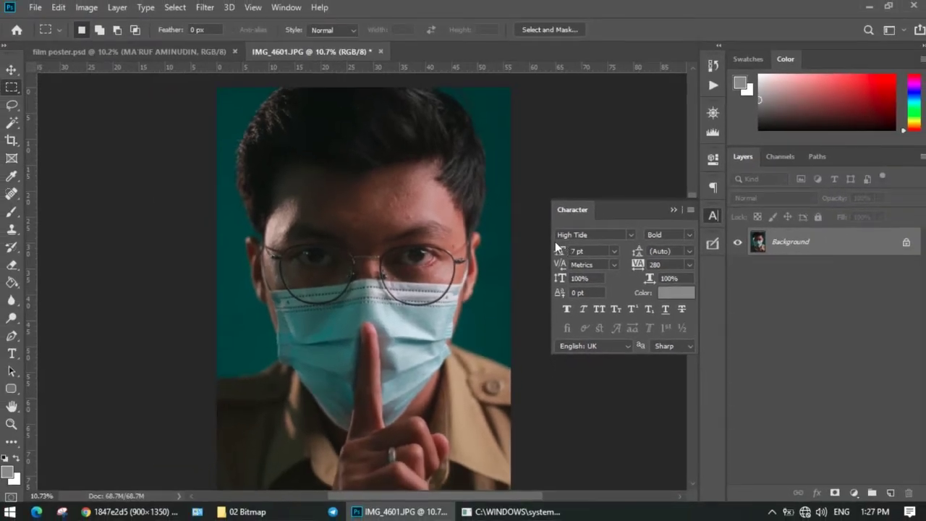
pyautogui.click(32, 9)
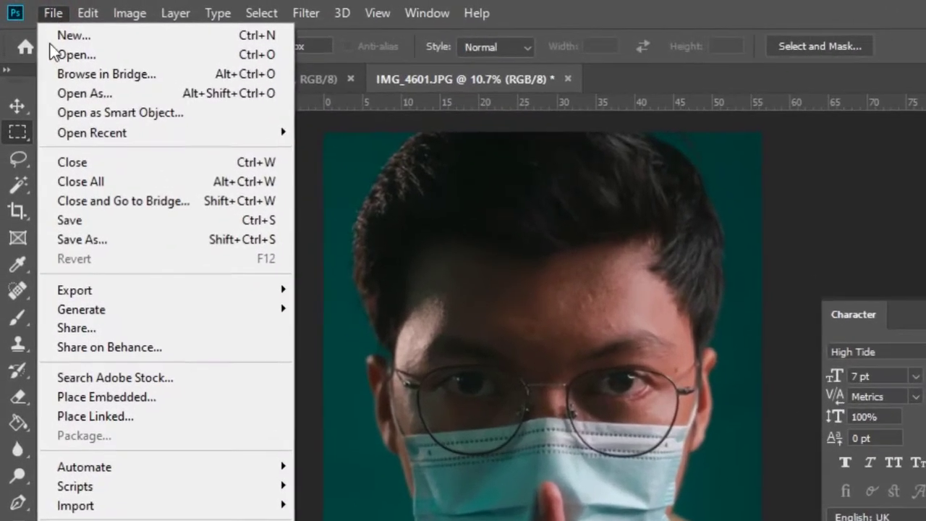
pyautogui.click(72, 56)
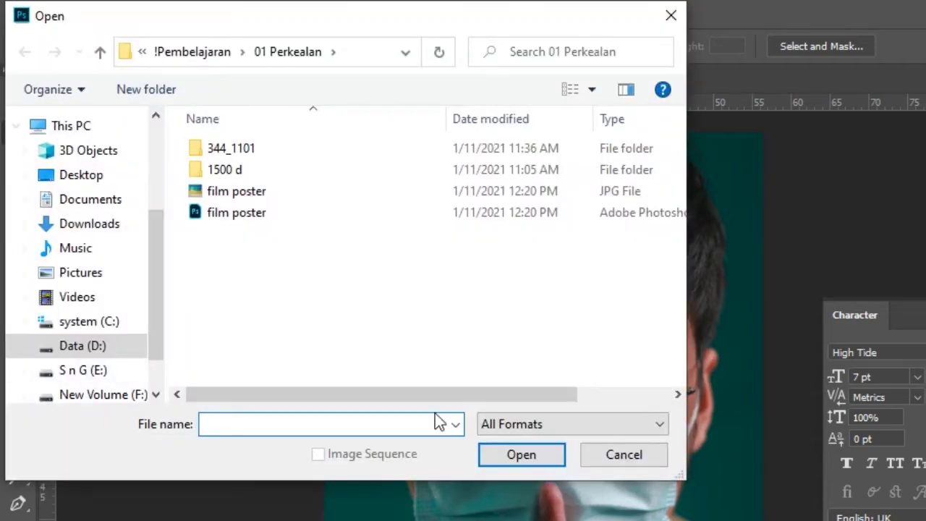
pyautogui.click(235, 192)
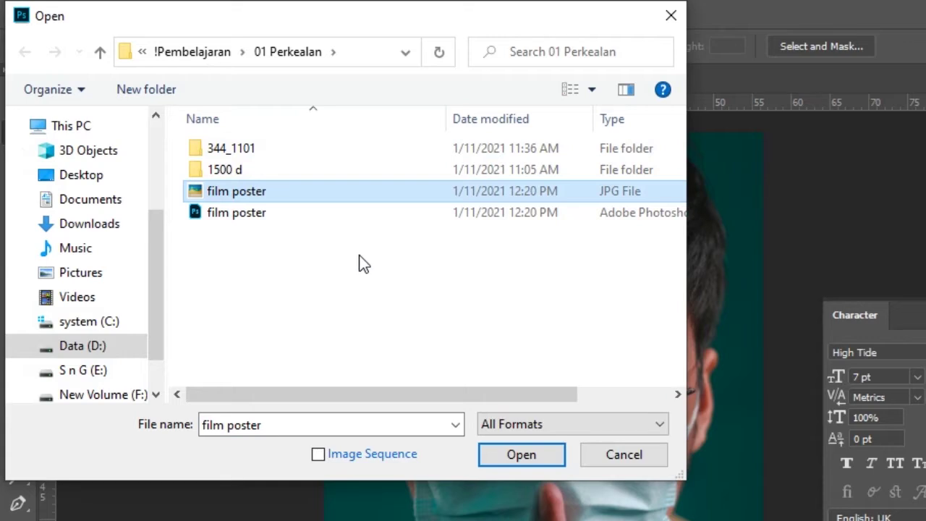
pyautogui.click(668, 18)
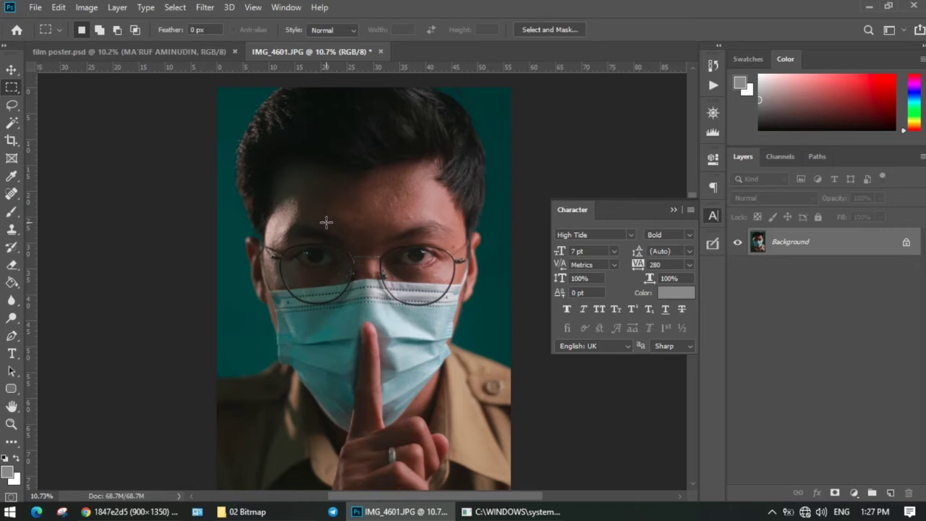
# - Create a new 1280 × 1920 pixel document at 300 pixels/inch in RGB Color with transparent background contents
pyautogui.click(35, 8)
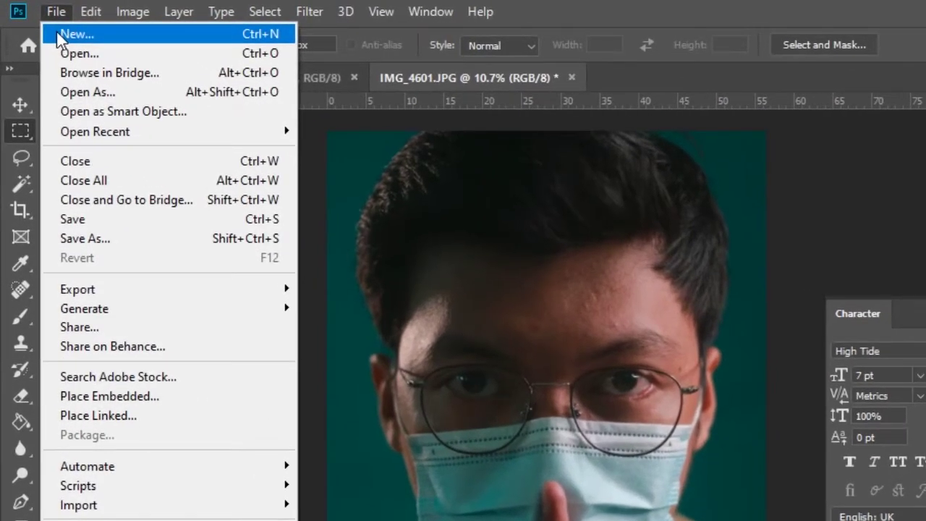
pyautogui.click(58, 34)
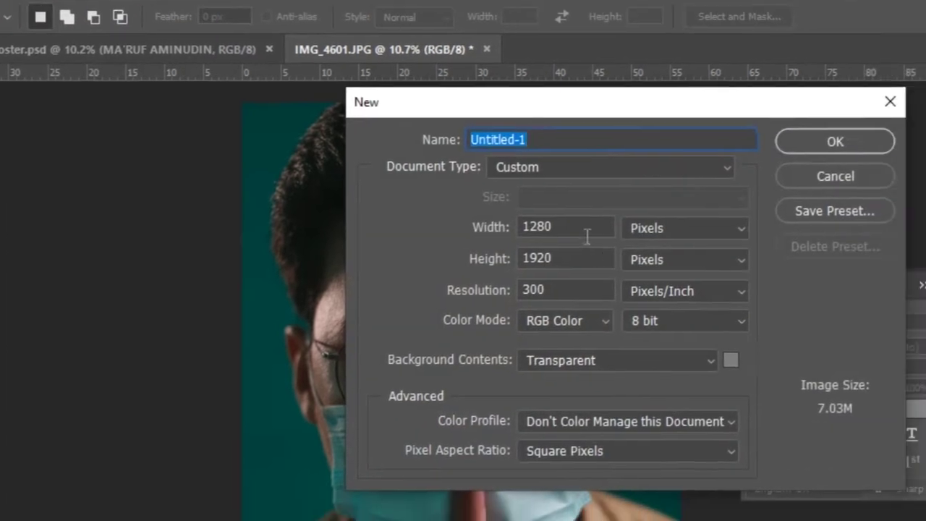
pyautogui.click(664, 254)
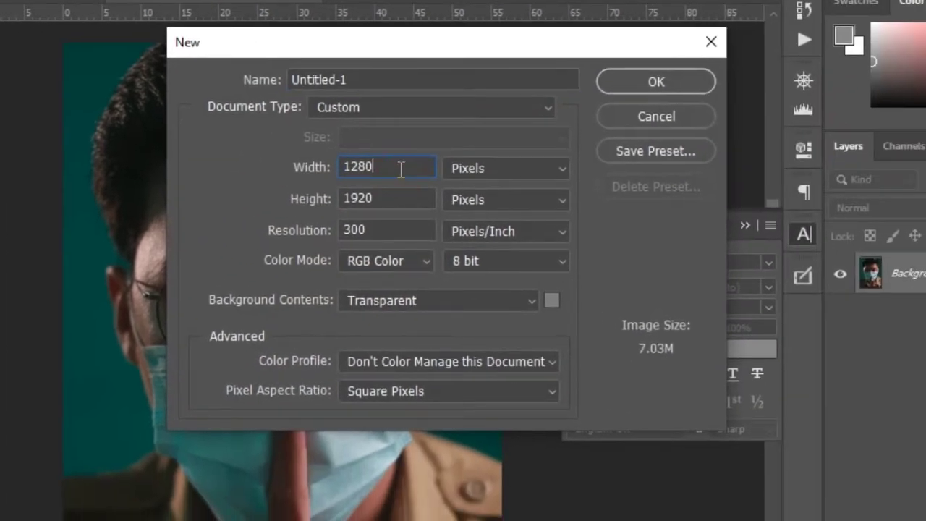
pyautogui.moveTo(401, 168); pyautogui.dragTo(344, 165)
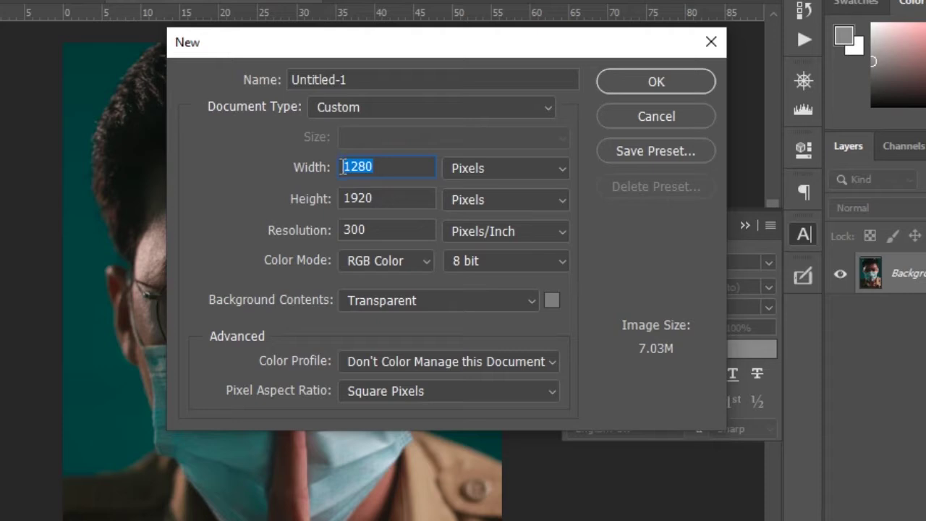
pyautogui.click(354, 201)
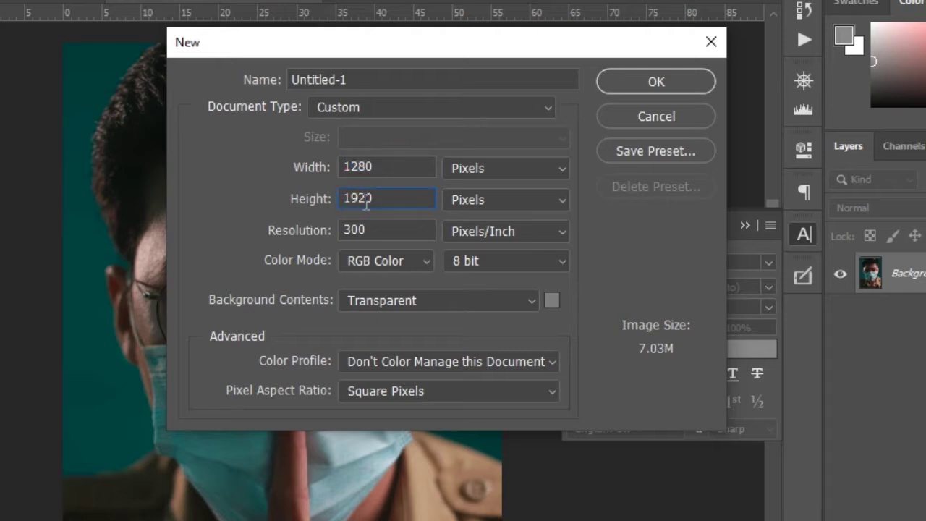
pyautogui.moveTo(372, 205); pyautogui.dragTo(351, 202)
pyautogui.click(387, 172)
pyautogui.click(389, 196)
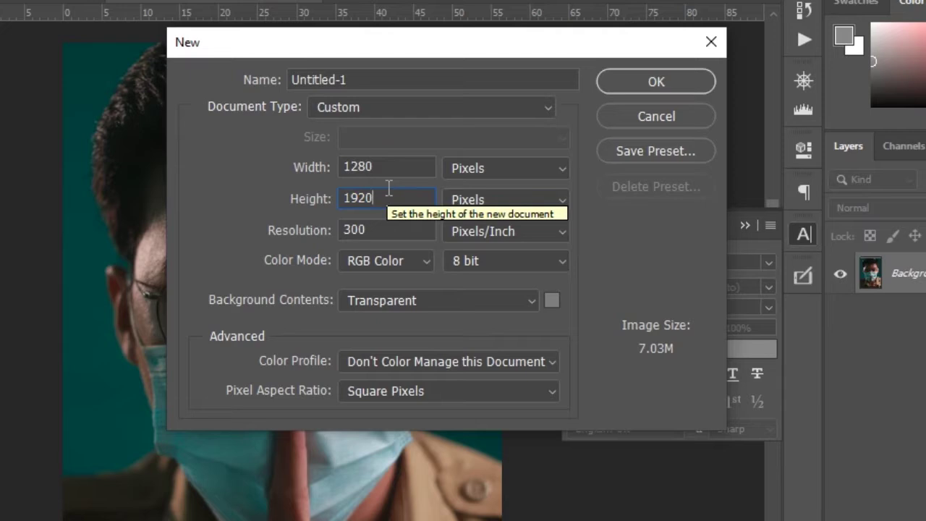
pyautogui.click(388, 166)
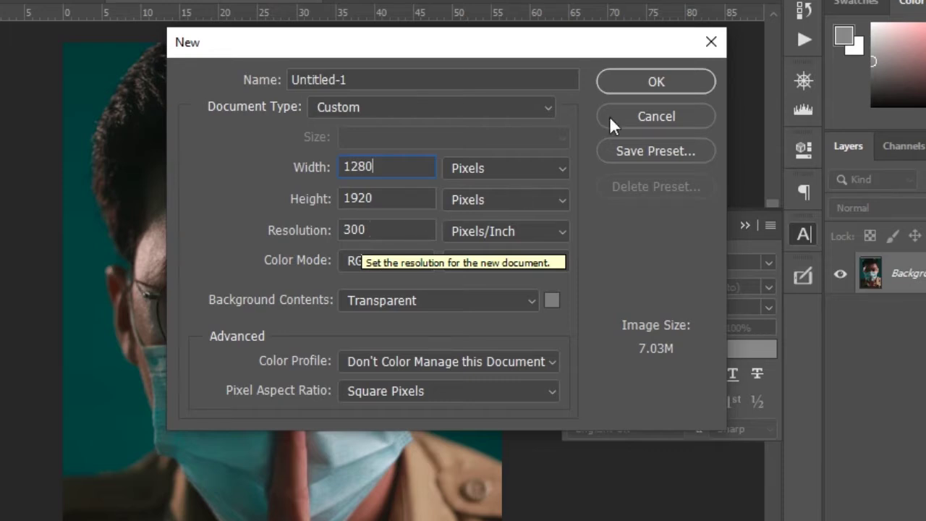
pyautogui.click(645, 84)
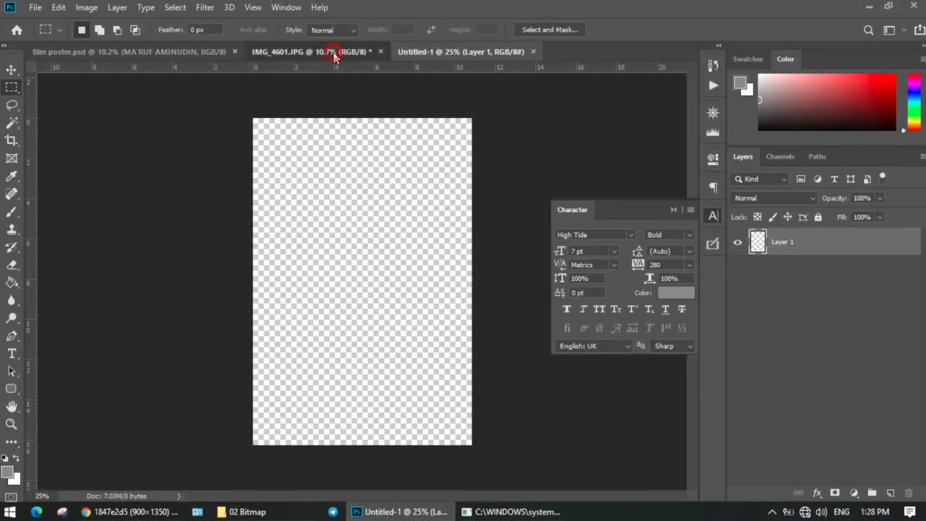
# - Select the entire portrait in IMG_4601.JPG with the Rectangular Marquee tool and transfer it into the Untitled-1 document with the Move tool
pyautogui.click(319, 52)
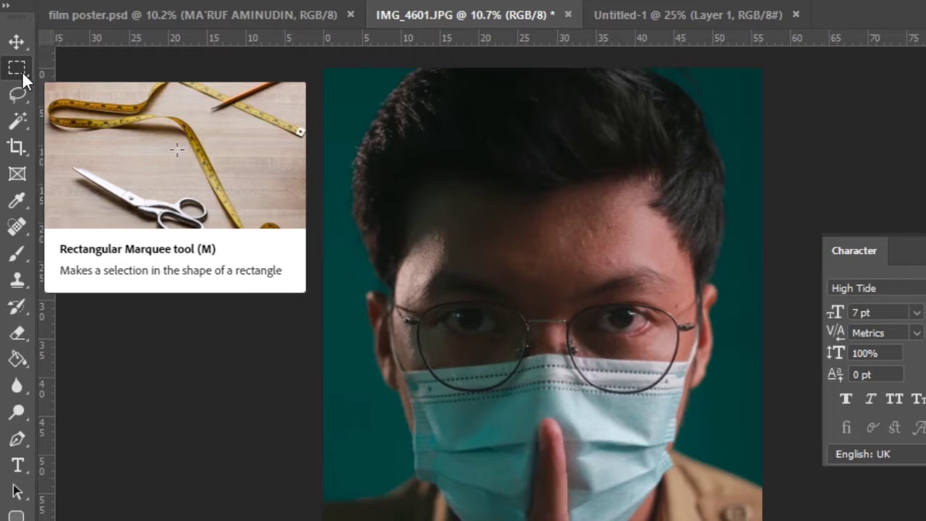
pyautogui.click(22, 71)
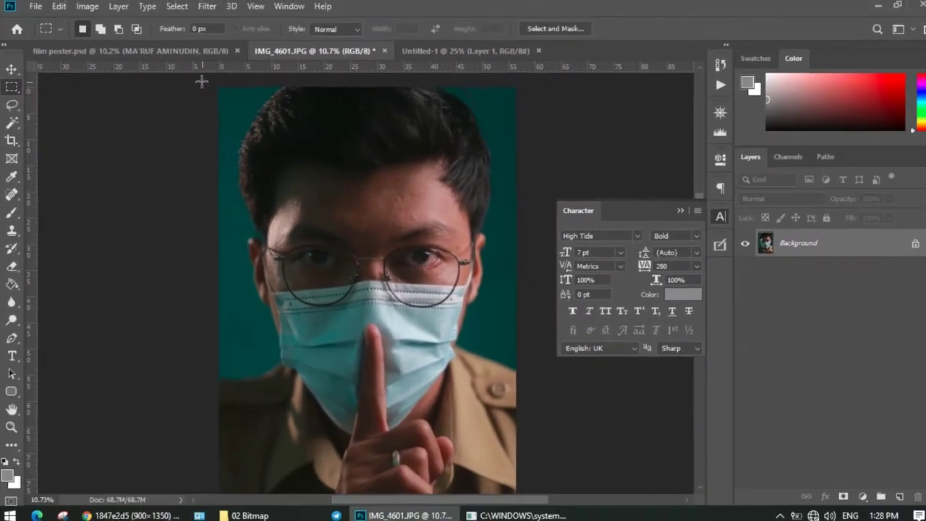
pyautogui.moveTo(202, 81); pyautogui.dragTo(506, 340)
pyautogui.scroll(3, 425, 334)
pyautogui.scroll(-2, 425, 334)
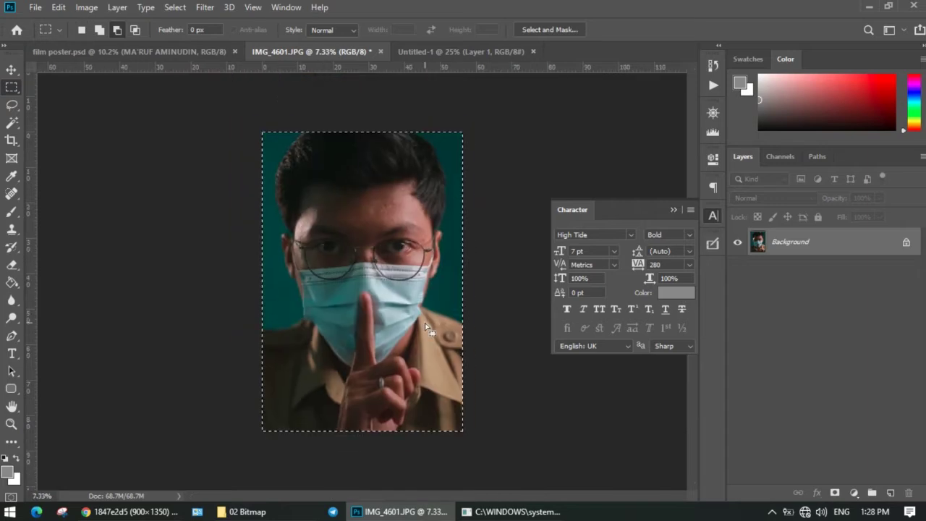
pyautogui.click(12, 70)
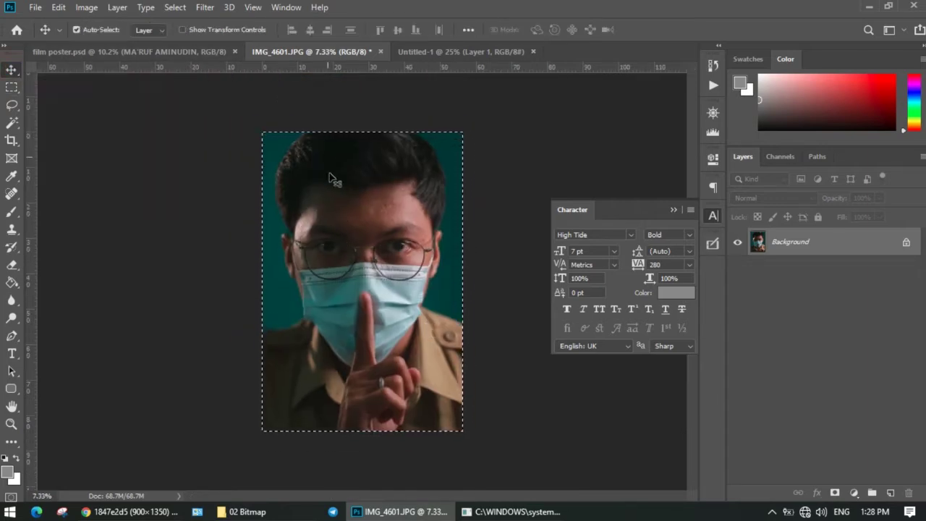
pyautogui.moveTo(346, 254); pyautogui.dragTo(370, 253)
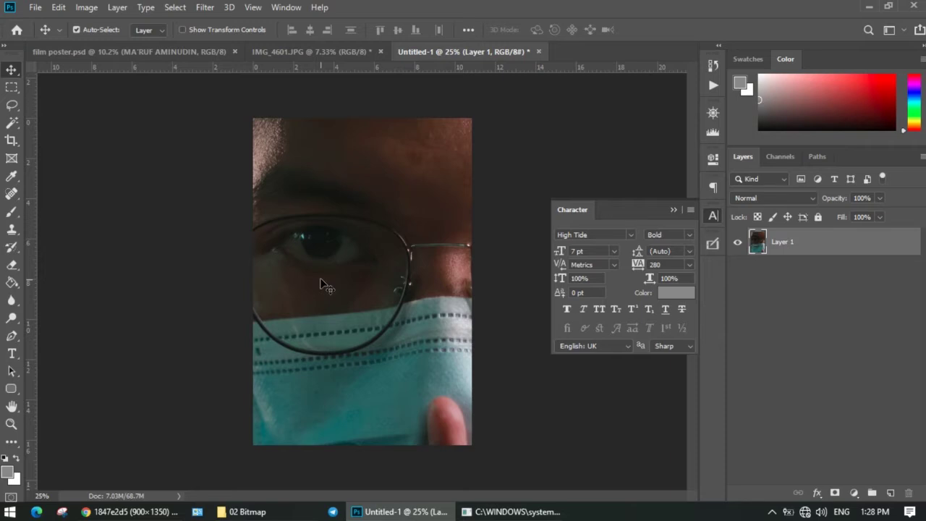
# - Zoom out on the Untitled-1 canvas to about 10.9% to examine the placed portrait against the document's size
pyautogui.click(12, 426)
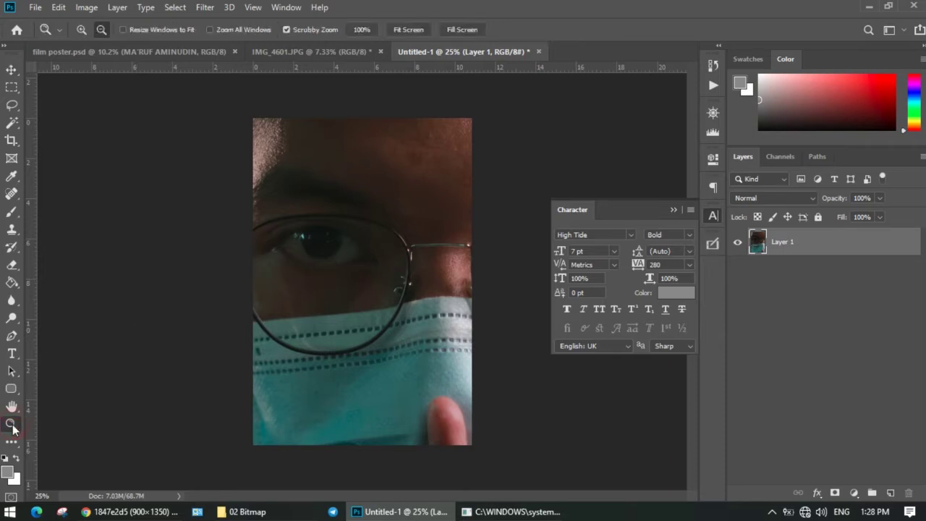
pyautogui.click(102, 30)
pyautogui.click(358, 252)
pyautogui.click(357, 252)
pyautogui.click(358, 252)
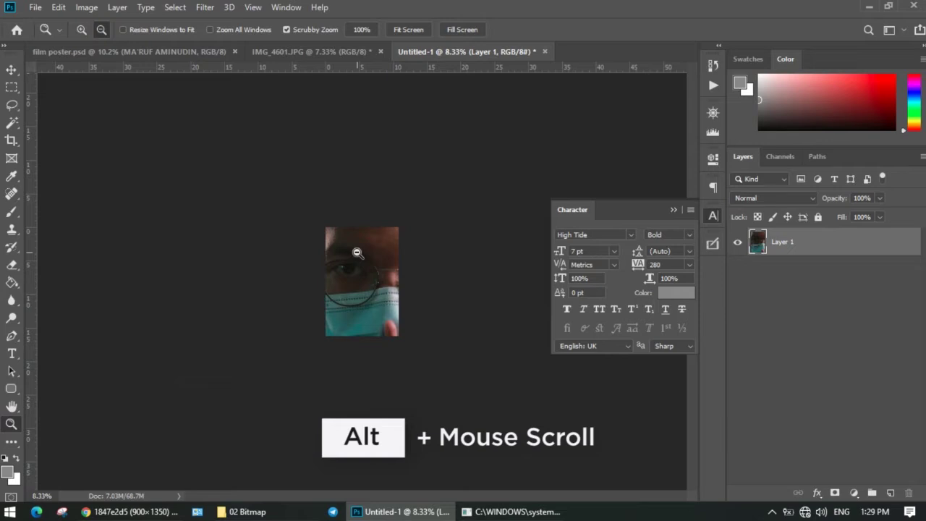
pyautogui.scroll(3, 357, 252)
pyautogui.scroll(-3, 352, 254)
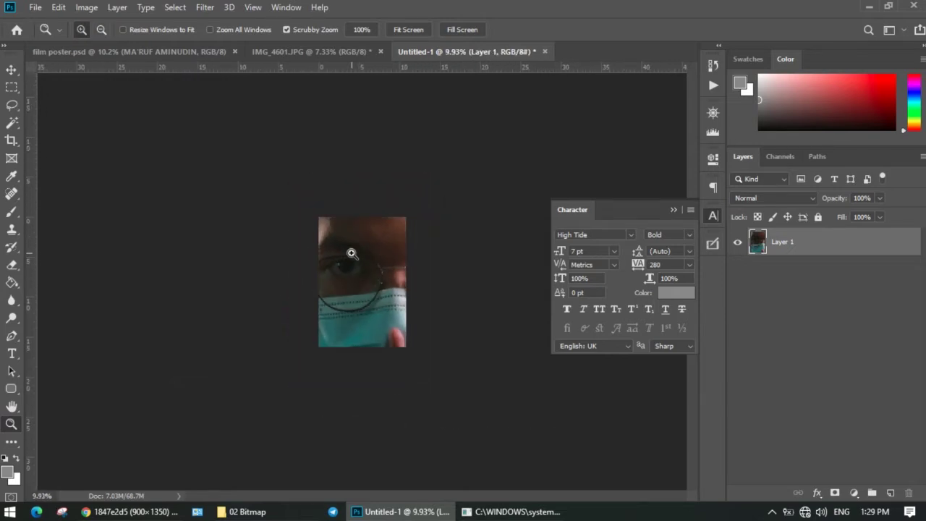
pyautogui.scroll(2, 352, 253)
pyautogui.scroll(-1, 352, 253)
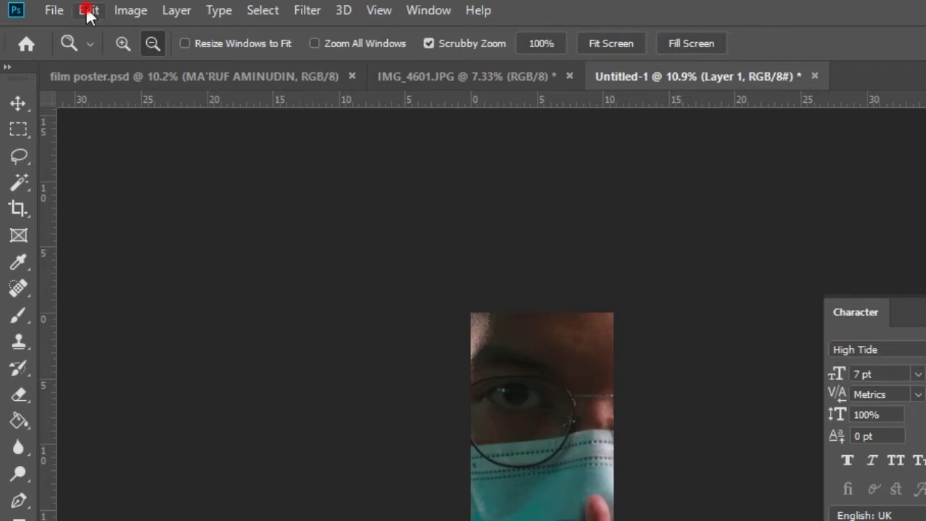
pyautogui.click(88, 11)
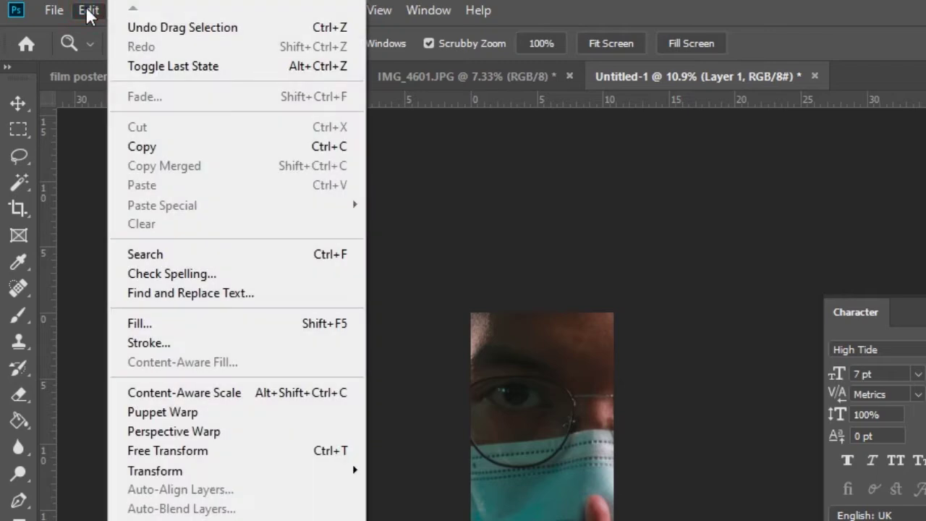
pyautogui.click(200, 456)
pyautogui.hotkey('ctrl', '0')
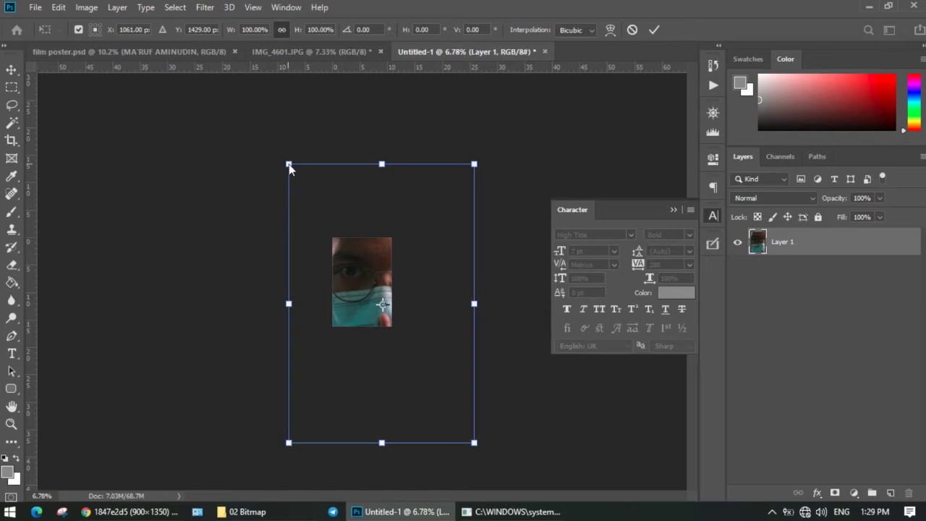
pyautogui.click(13, 70)
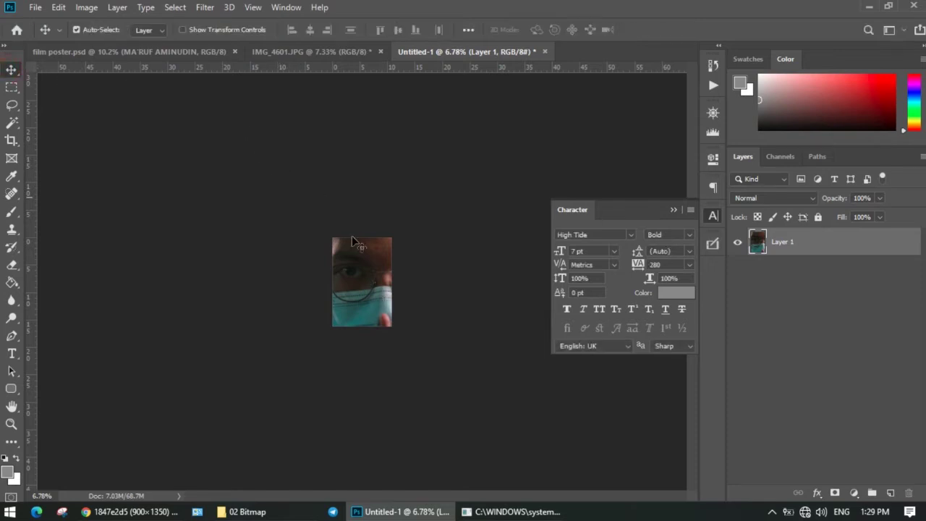
# - Scale the portrait on Layer 1 to about 32.7% with Free Transform and position it to fill the canvas
pyautogui.click(87, 8)
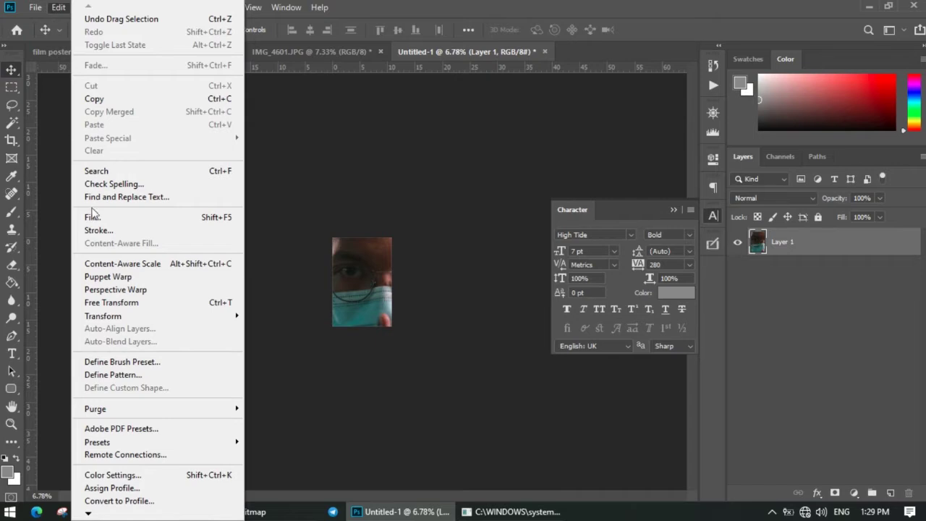
pyautogui.click(120, 303)
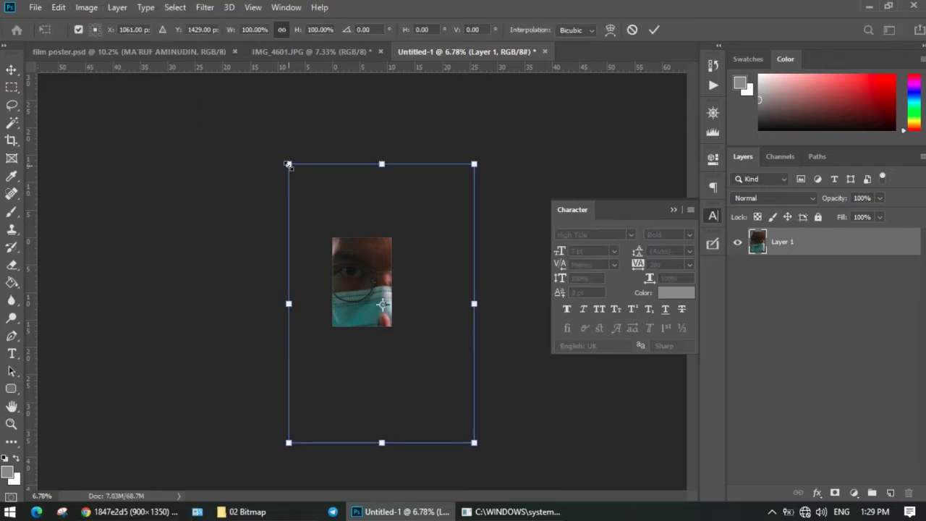
pyautogui.moveTo(288, 164); pyautogui.dragTo(422, 358)
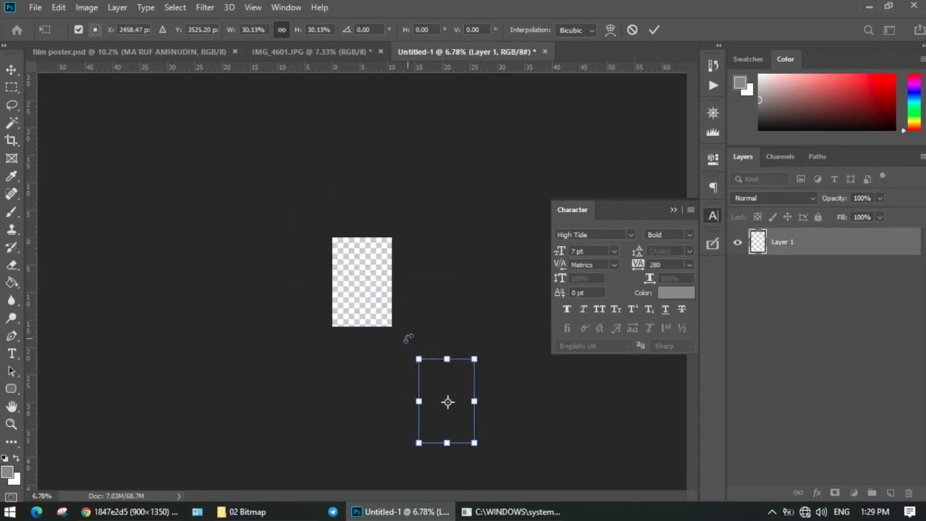
pyautogui.moveTo(445, 383); pyautogui.dragTo(361, 259)
pyautogui.moveTo(389, 323); pyautogui.dragTo(391, 326)
pyautogui.scroll(2, 352, 319)
pyautogui.scroll(3, 350, 316)
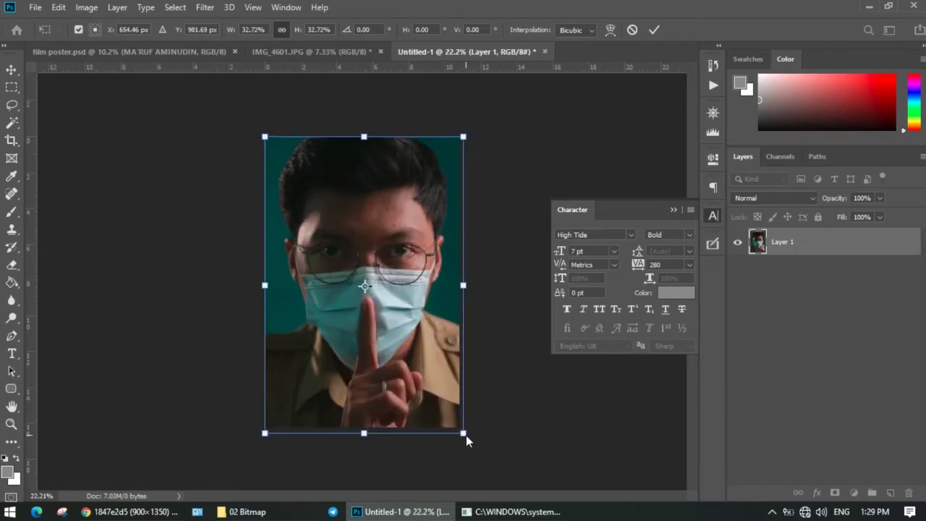
pyautogui.press('Return')
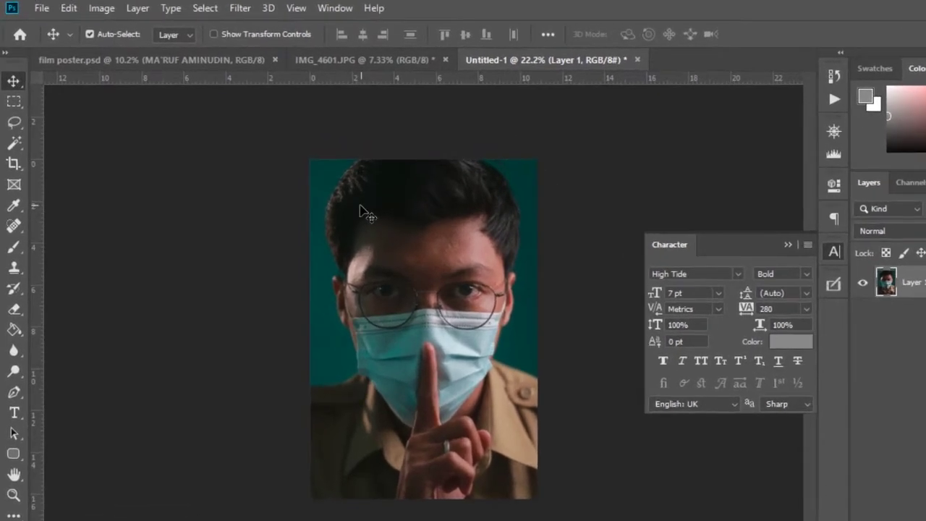
# - Apply the Camera Raw filter to the portrait using the "poster film" preset
pyautogui.click(249, 12)
pyautogui.click(352, 132)
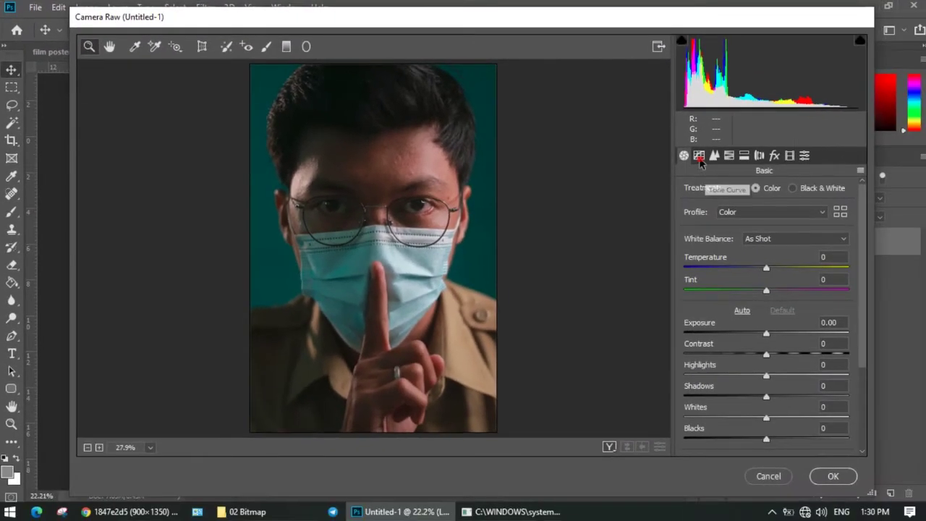
pyautogui.click(714, 157)
pyautogui.click(715, 156)
pyautogui.click(730, 156)
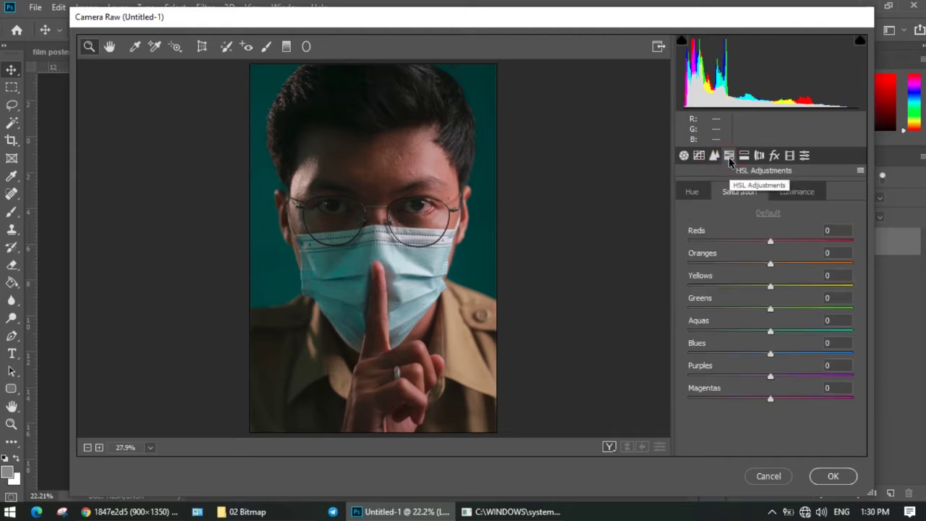
pyautogui.click(737, 191)
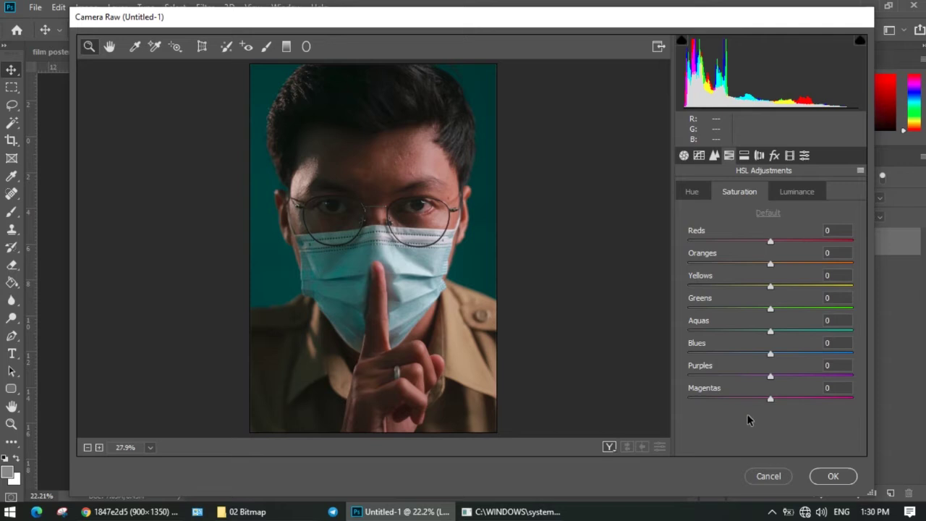
pyautogui.click(806, 155)
pyautogui.moveTo(863, 292); pyautogui.dragTo(868, 387)
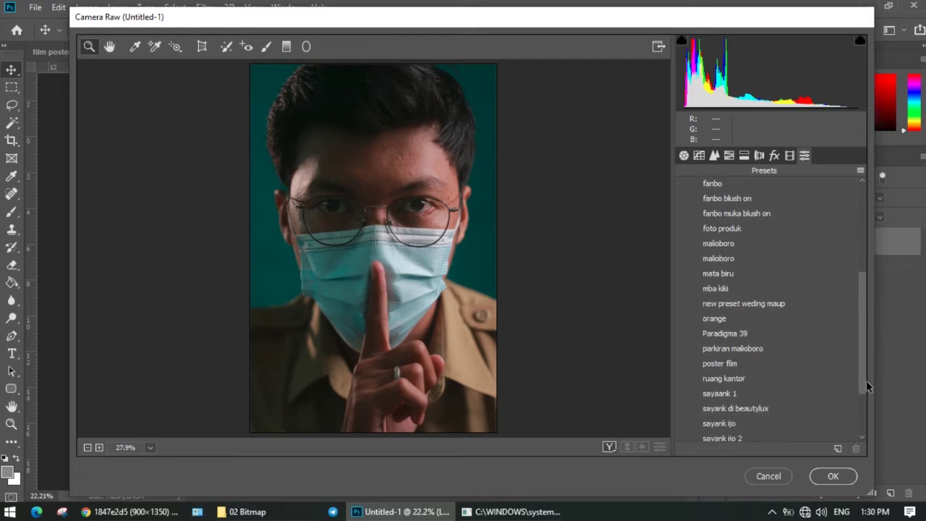
pyautogui.click(737, 365)
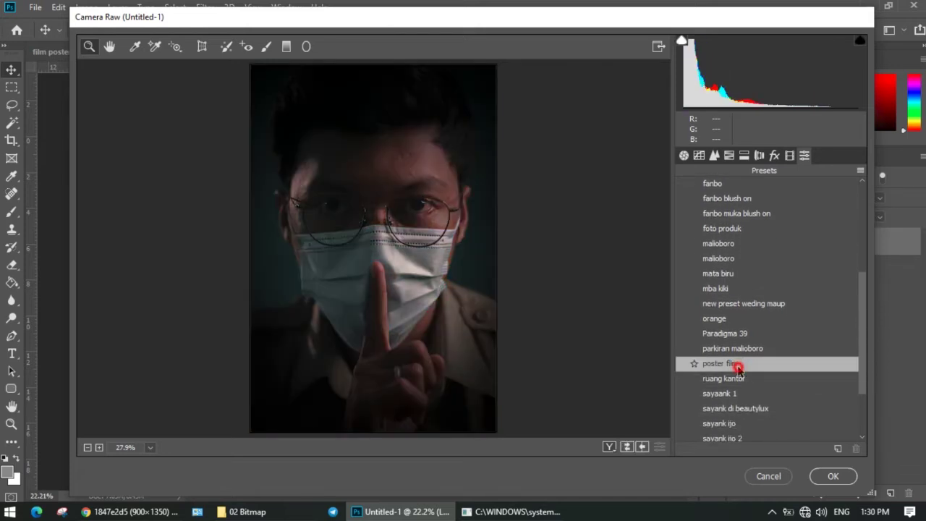
pyautogui.click(841, 479)
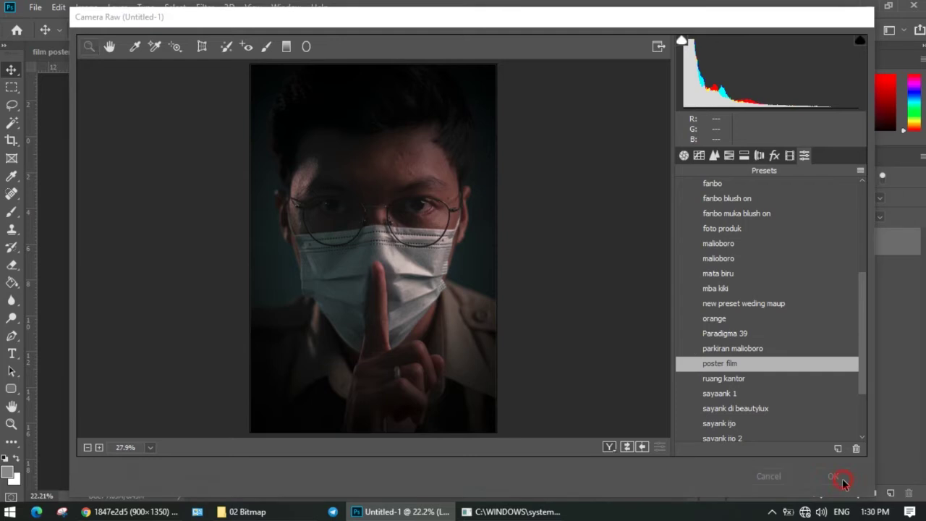
pyautogui.hotkey('ctrl', '0')
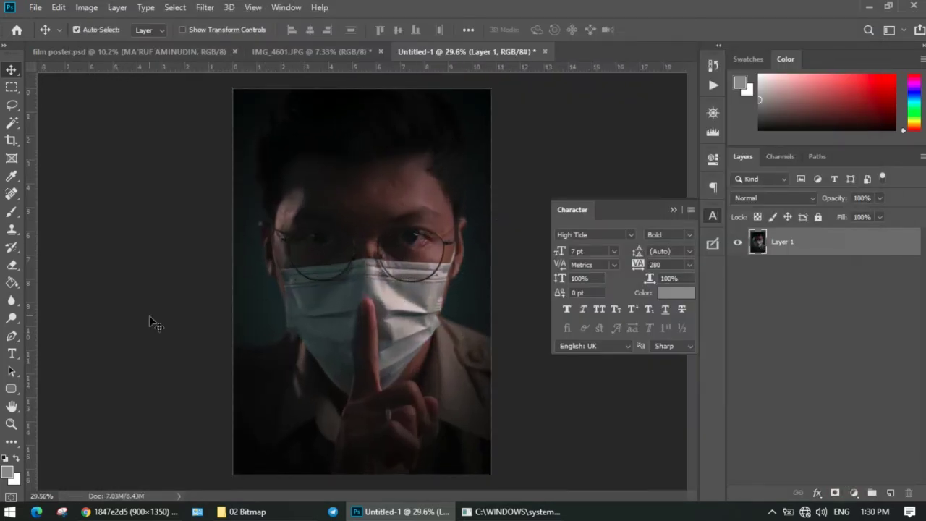
# - Add the horizontal text "PSBB" over the lower part of the portrait in High Tide Bold at 30 pt
pyautogui.click(12, 354)
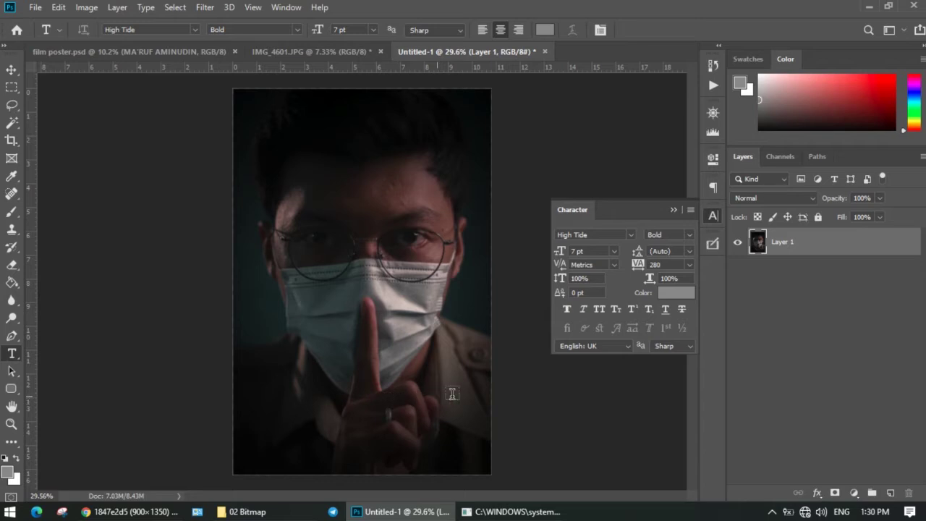
pyautogui.click(196, 30)
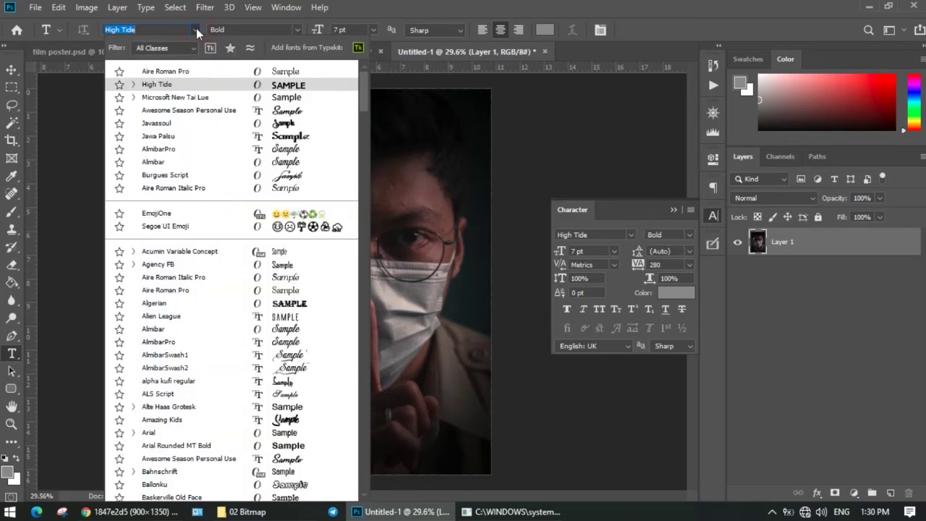
pyautogui.click(168, 84)
pyautogui.click(297, 32)
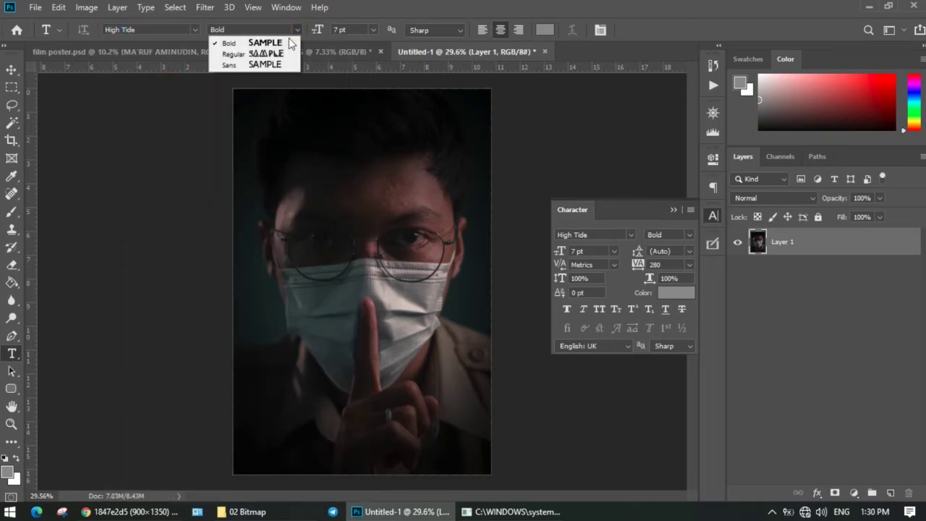
pyautogui.click(286, 42)
pyautogui.click(373, 29)
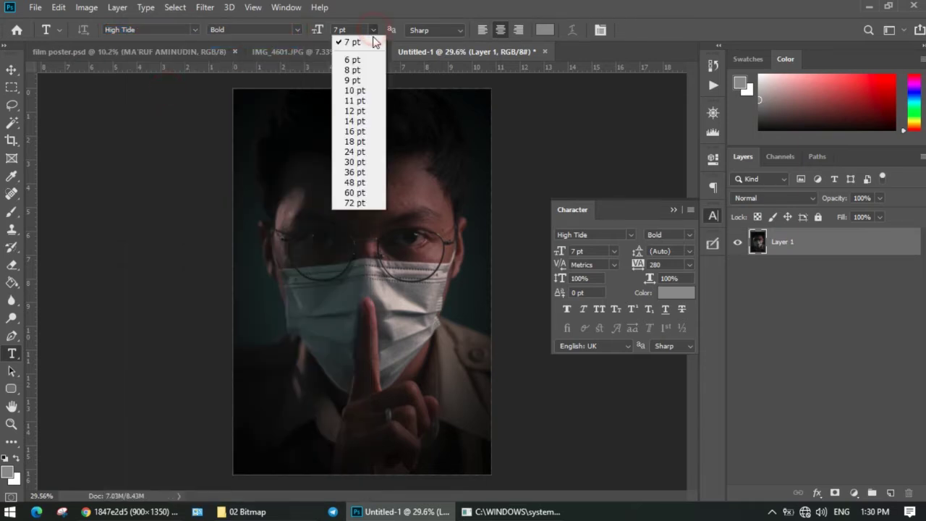
pyautogui.click(355, 162)
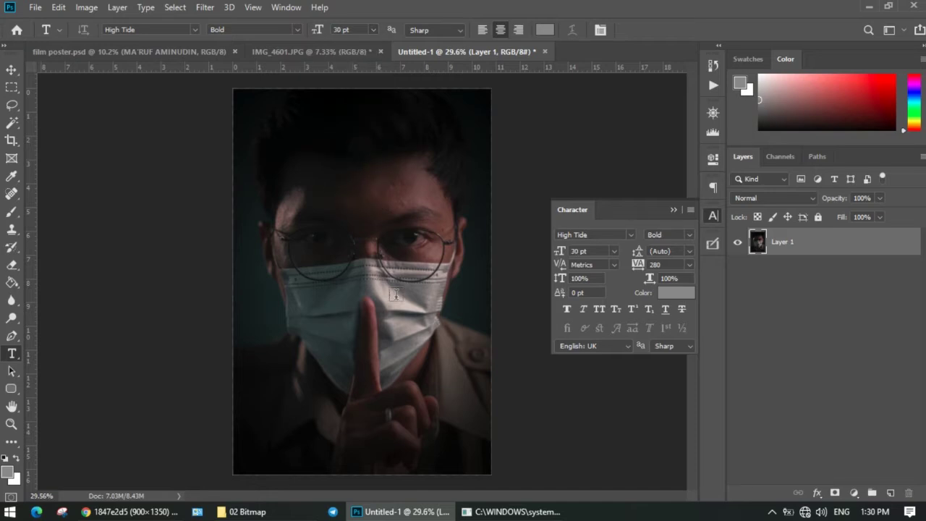
pyautogui.click(327, 375)
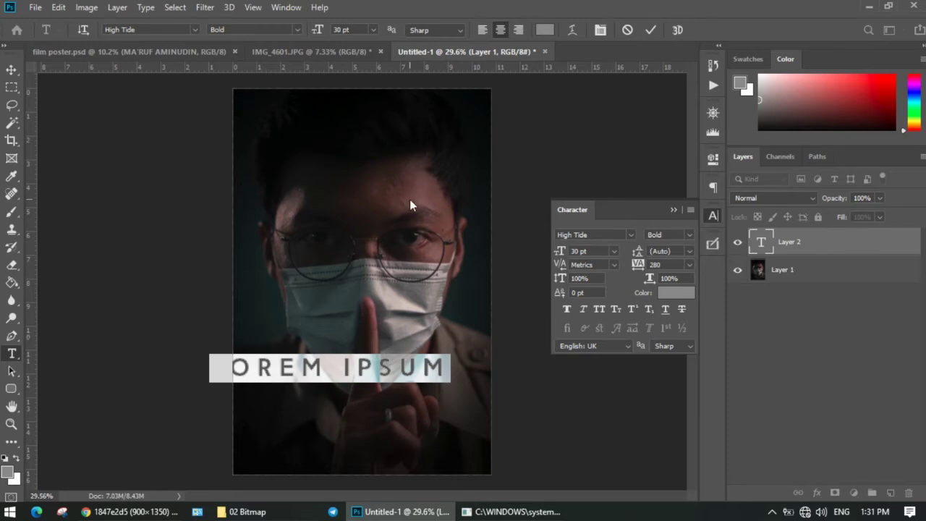
pyautogui.write('PSBB')
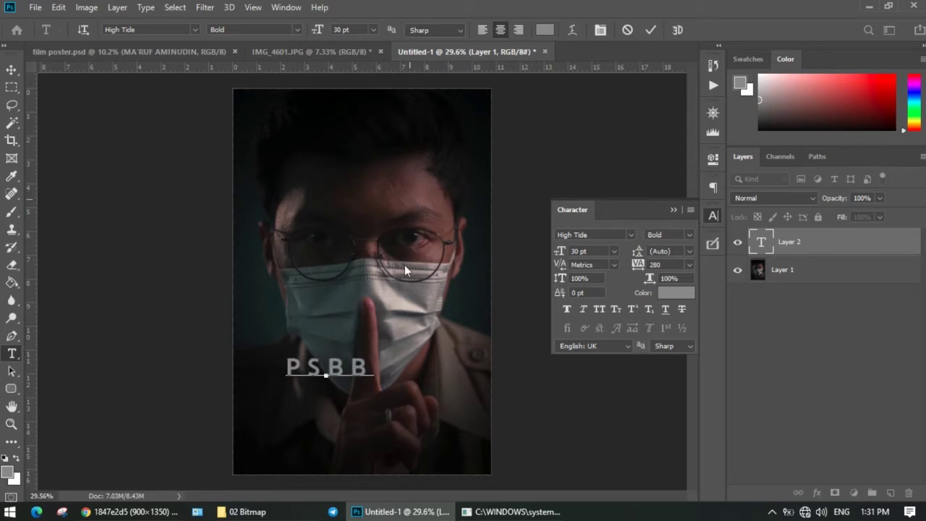
# - Show the Character settings and recolor the whole PSBB text to a near-white gray
pyautogui.moveTo(286, 367); pyautogui.dragTo(368, 363)
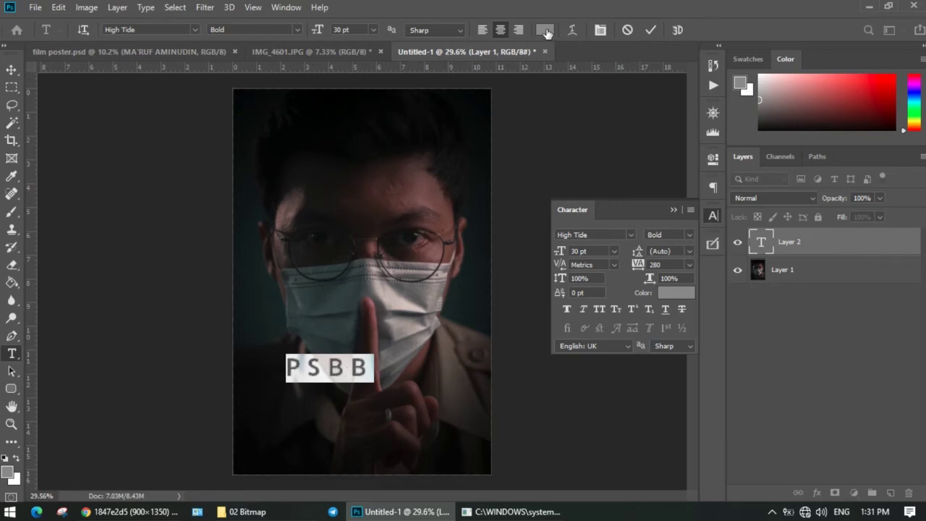
pyautogui.click(713, 219)
pyautogui.click(714, 217)
pyautogui.click(713, 218)
pyautogui.click(713, 218)
pyautogui.click(712, 218)
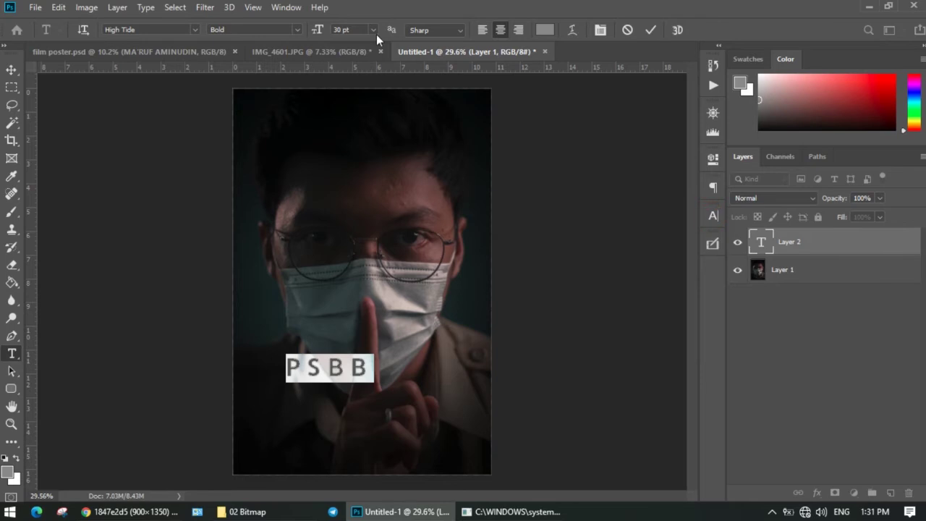
pyautogui.click(286, 8)
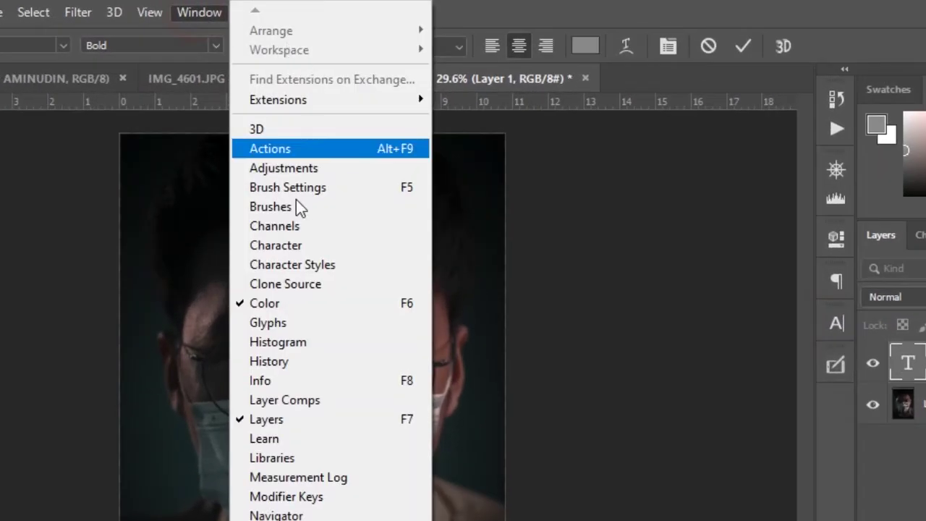
pyautogui.click(300, 247)
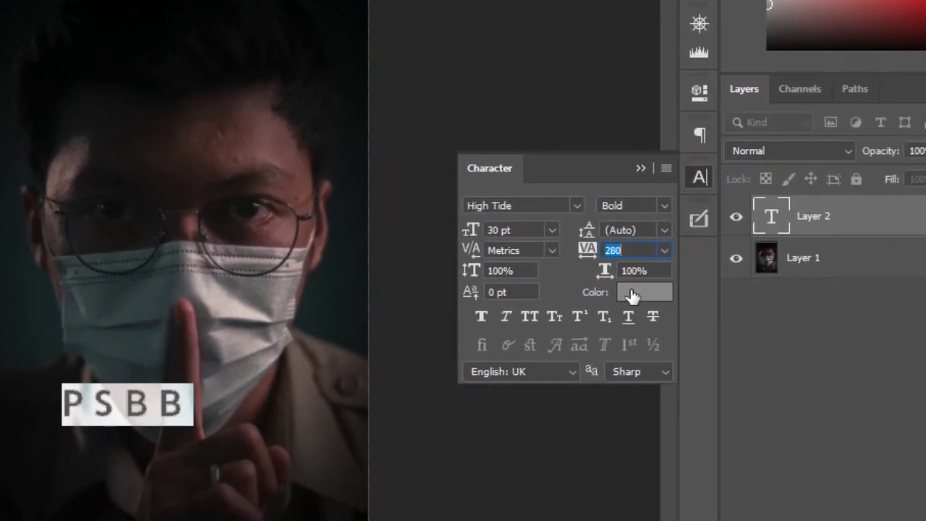
pyautogui.click(704, 372)
pyautogui.moveTo(449, 196)
pyautogui.mouseDown()
pyautogui.moveTo(442, 124)
pyautogui.moveTo(450, 110)
pyautogui.mouseUp()
pyautogui.click(867, 68)
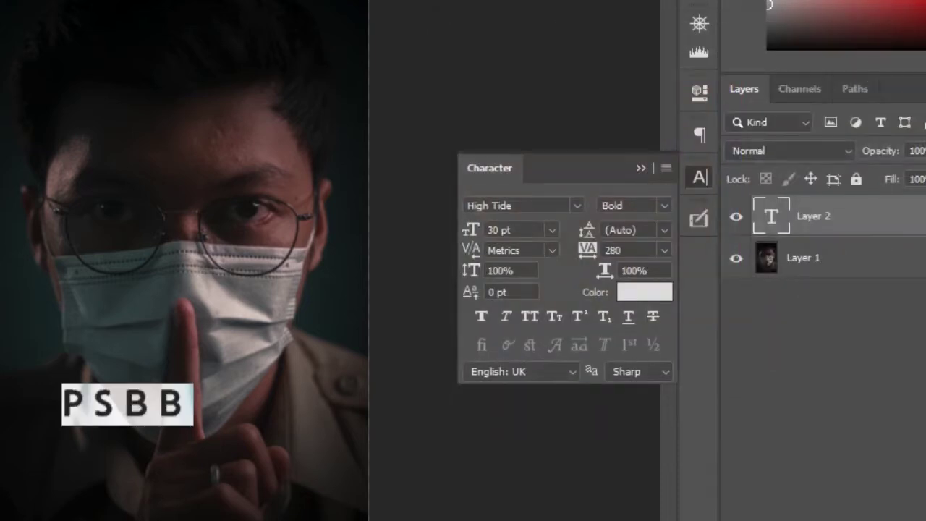
pyautogui.hotkey('ctrl', 'Return')
# - Move the PSBB text to the horizontal center just below the mask and set its size to 47 pt
pyautogui.moveTo(155, 421); pyautogui.dragTo(194, 433)
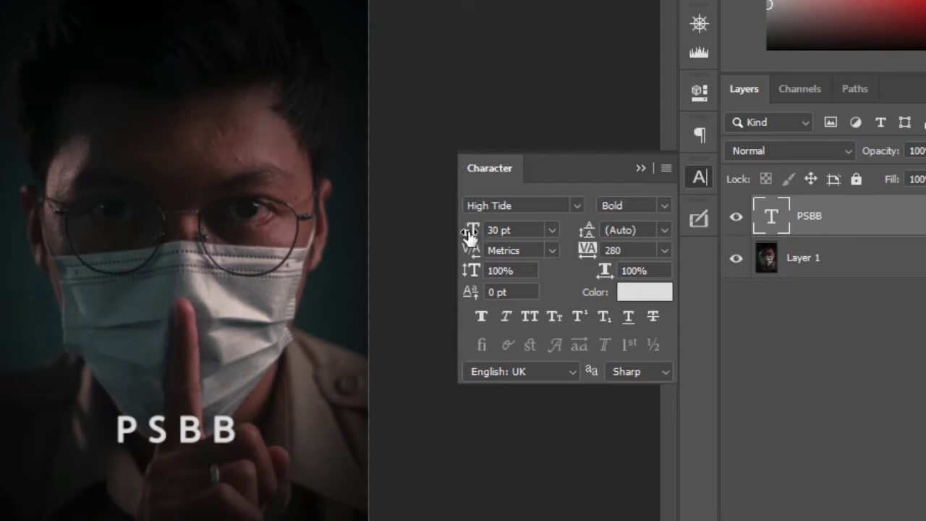
pyautogui.moveTo(469, 233); pyautogui.dragTo(483, 230)
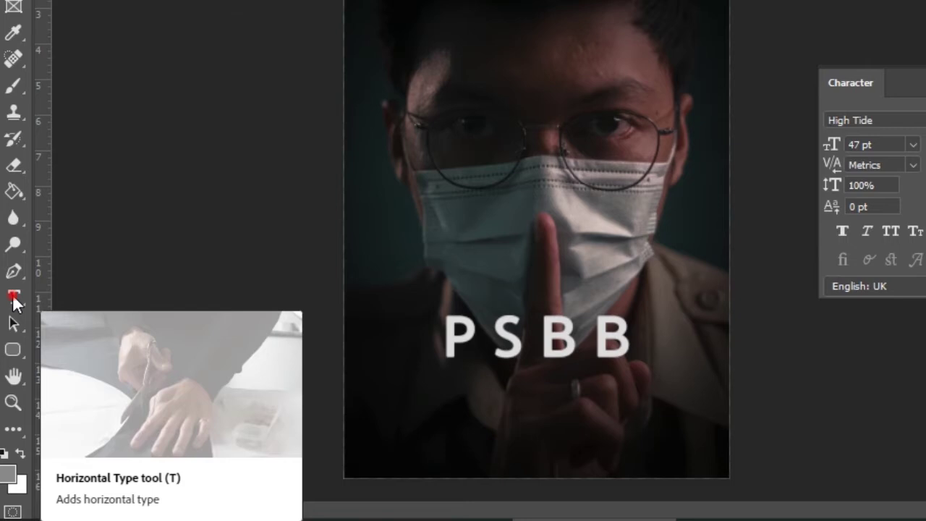
# - Add a second horizontal text layer over the mask reading "KEEP SAFE, STAY HOME"
pyautogui.click(14, 297)
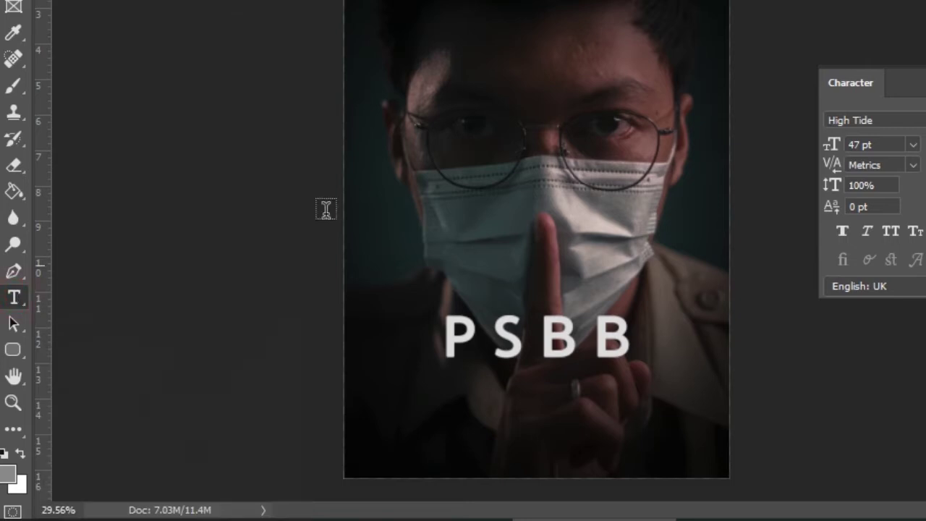
pyautogui.click(418, 178)
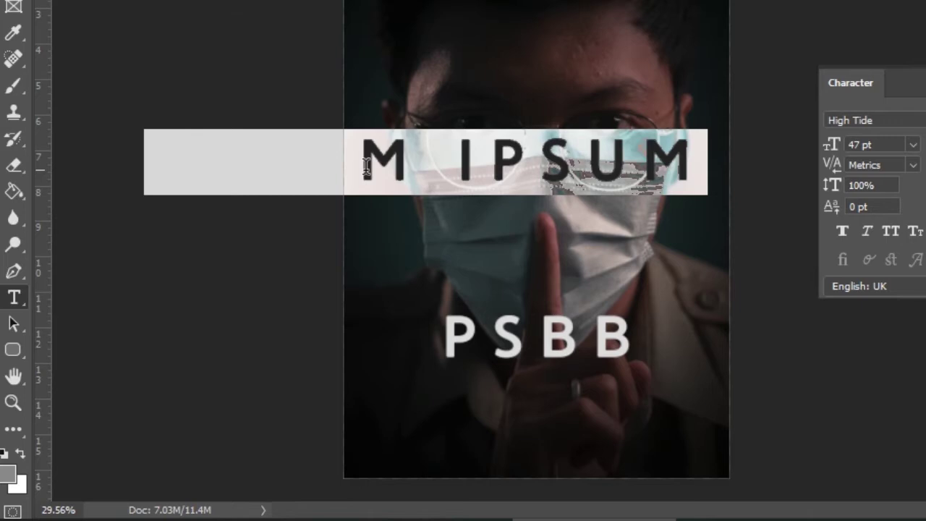
pyautogui.write('KEEP SA')
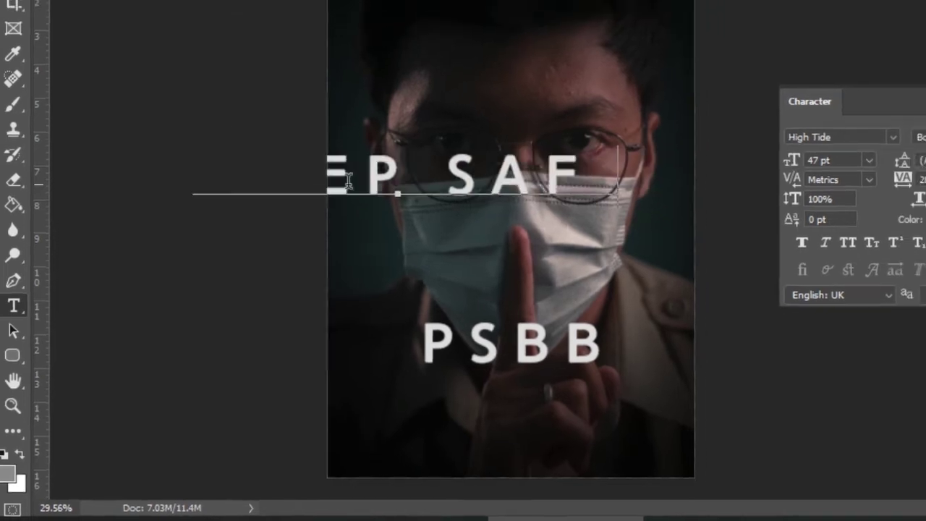
pyautogui.write('FE. STA')
pyautogui.write('Y H')
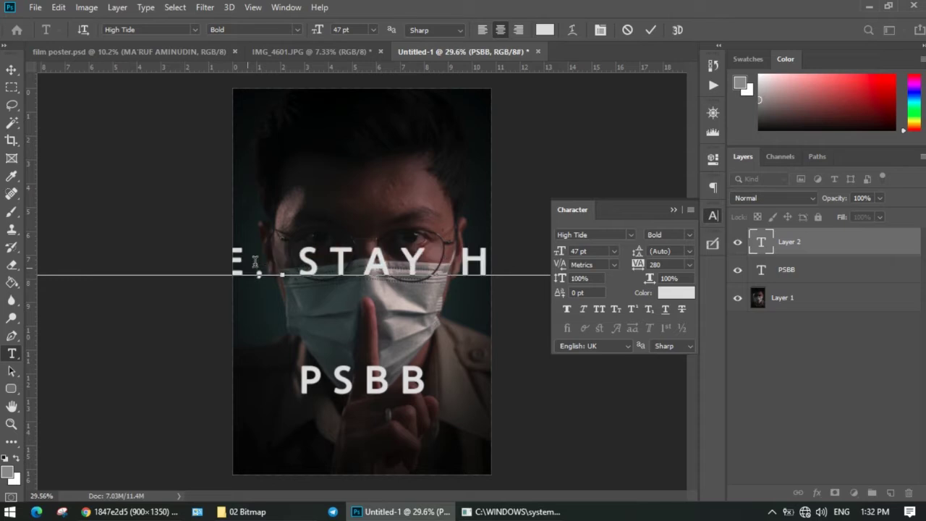
# - Set the "KEEP SAFE, STAY HOME" text to 7 pt and place it centered directly beneath PSBB
pyautogui.press('ctrl')
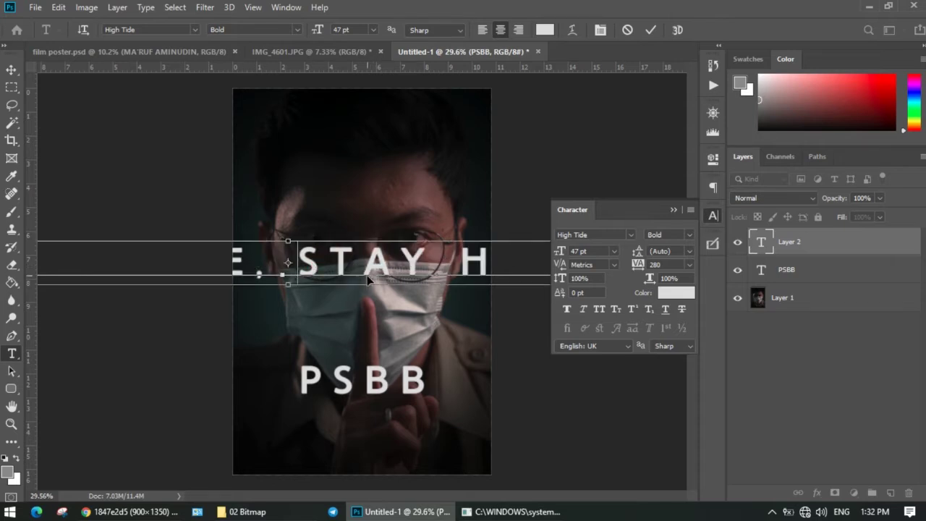
pyautogui.hotkey('ctrl', 'a')
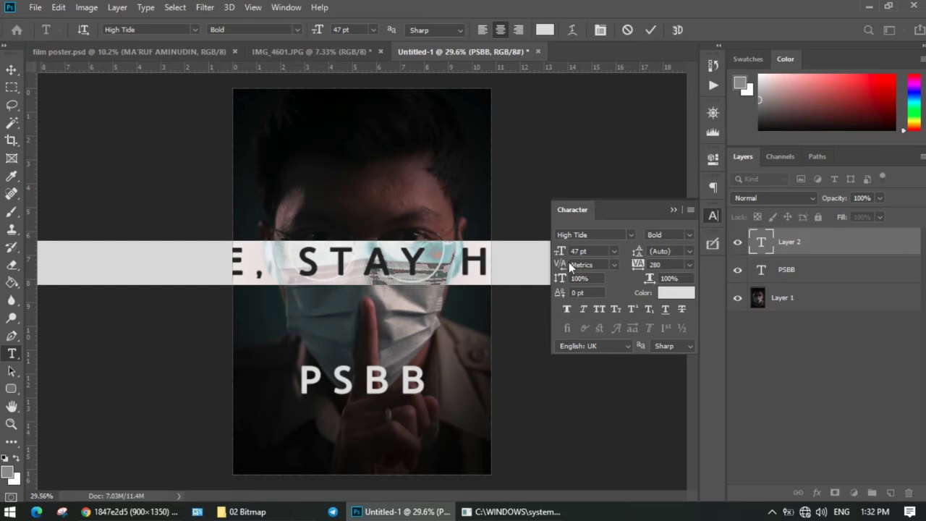
pyautogui.moveTo(562, 257); pyautogui.dragTo(532, 263)
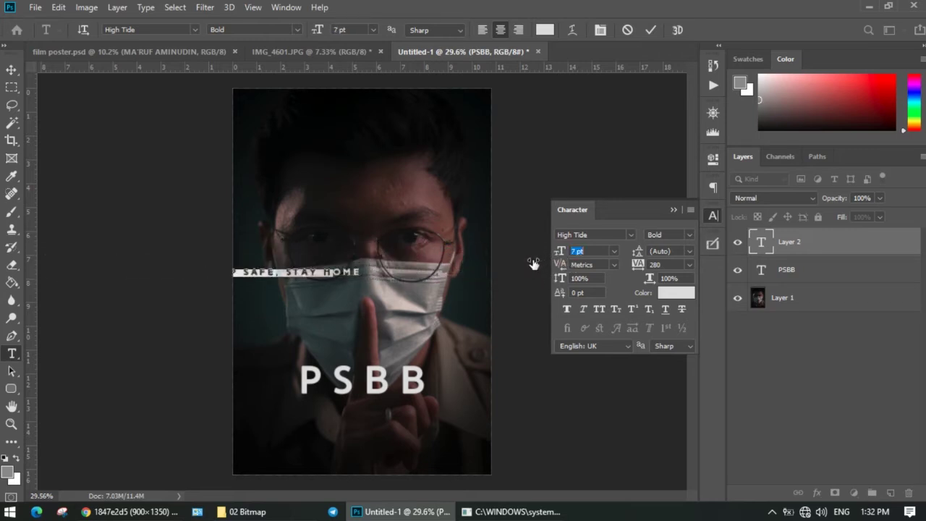
pyautogui.click(10, 69)
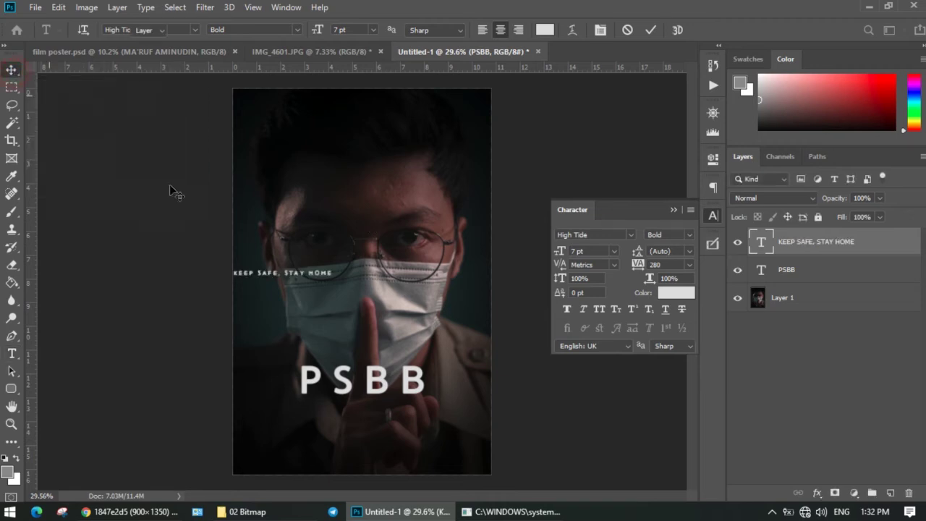
pyautogui.moveTo(277, 277); pyautogui.dragTo(357, 407)
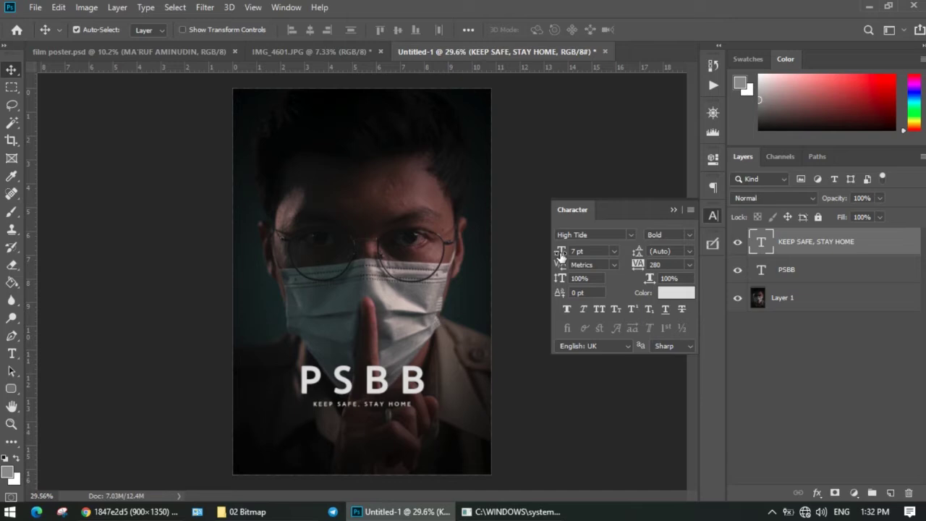
# - Set the "KEEP SAFE, STAY HOME" text to 8 pt and add a horizontally centered "COMING SOON" text layer near the bottom of the poster
pyautogui.moveTo(561, 256); pyautogui.dragTo(566, 257)
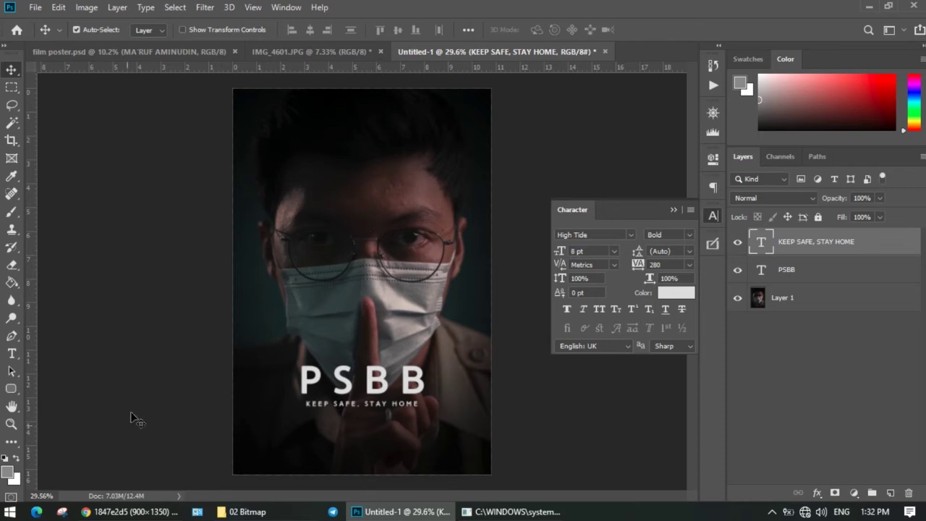
pyautogui.click(11, 355)
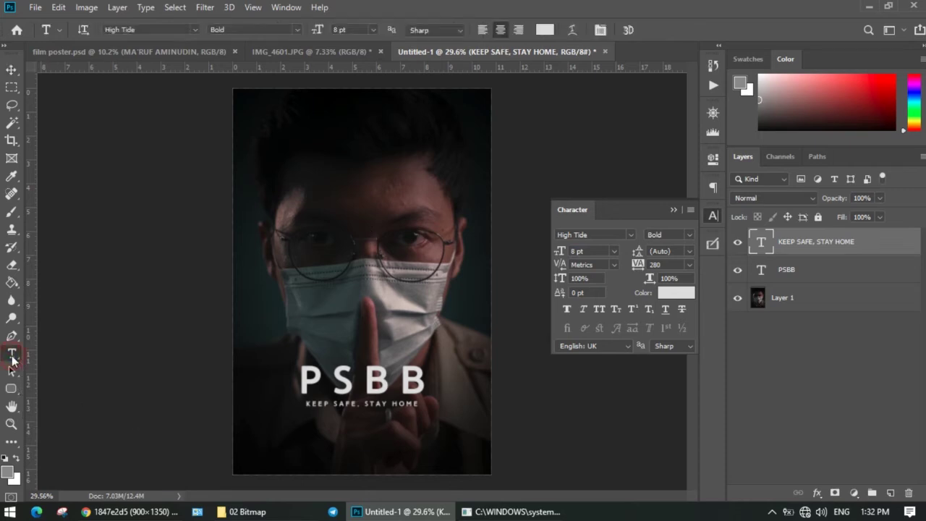
pyautogui.click(334, 443)
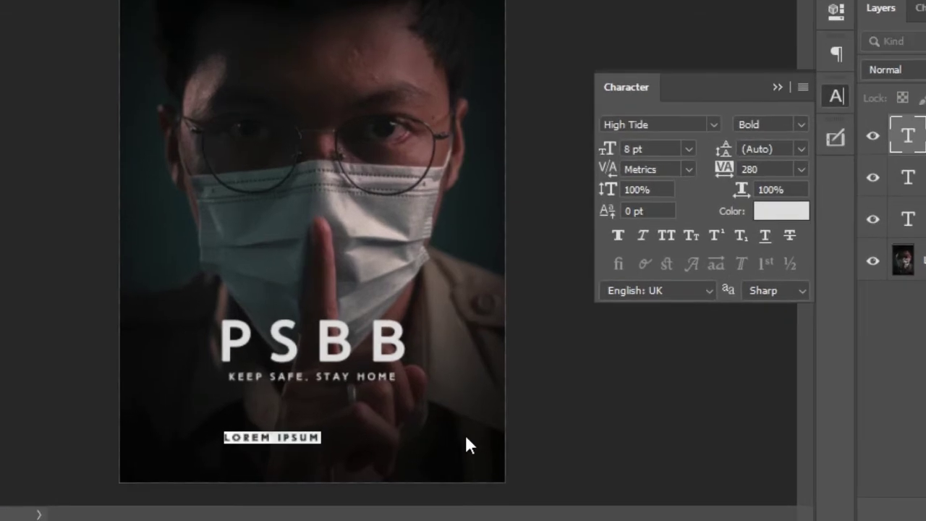
pyautogui.write('S')
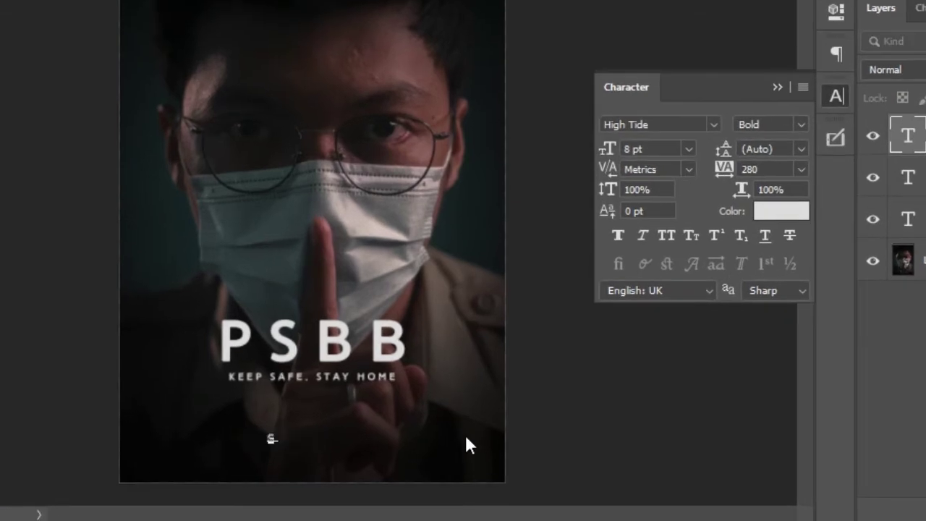
pyautogui.write('OMING')
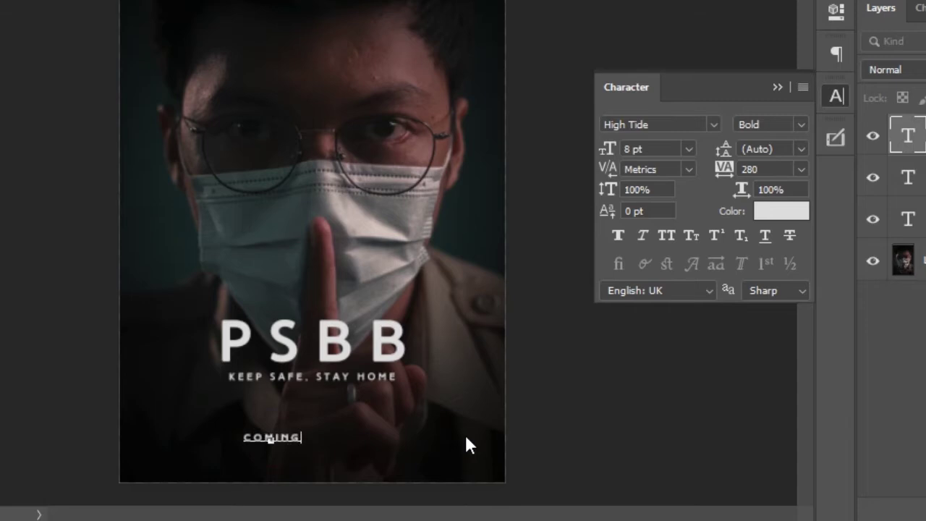
pyautogui.write(' SOON')
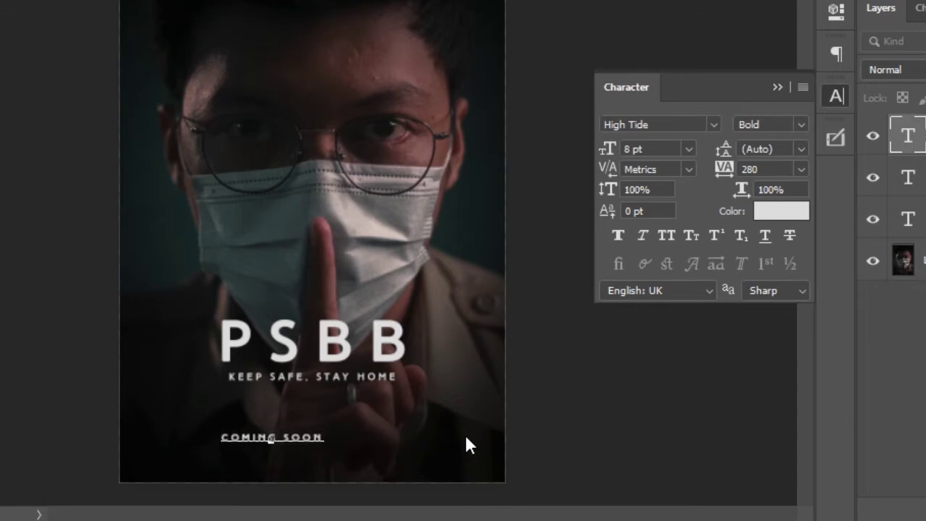
pyautogui.moveTo(249, 451); pyautogui.dragTo(289, 432)
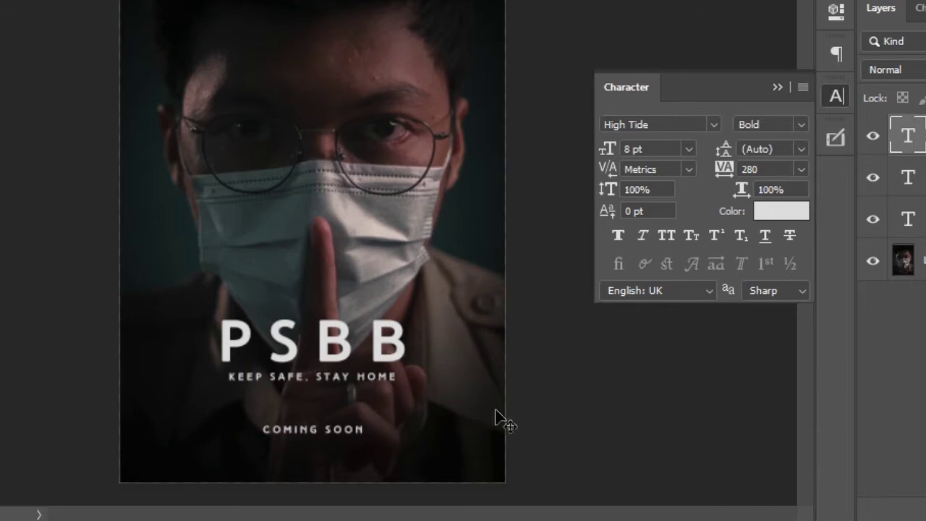
# - Recolor the "COMING SOON" text to a muted orange-brown
pyautogui.click(775, 213)
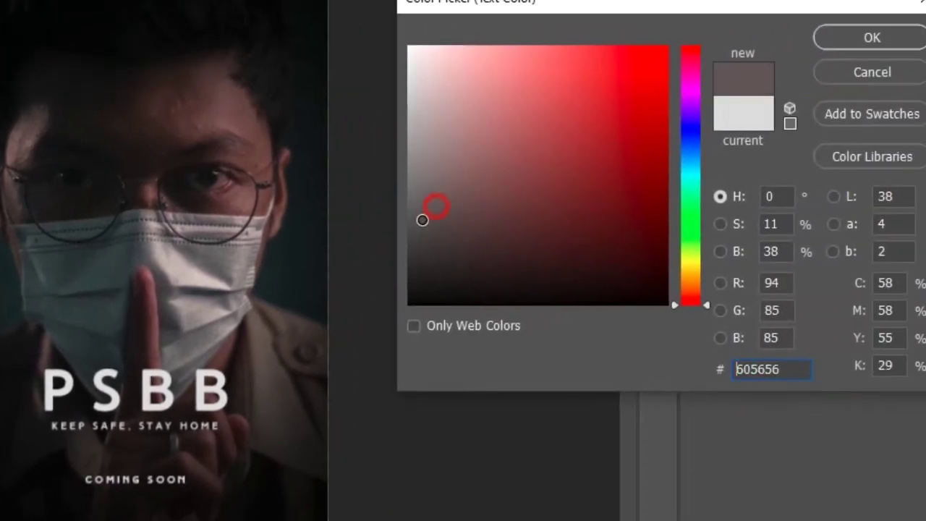
pyautogui.moveTo(423, 220); pyautogui.dragTo(421, 225)
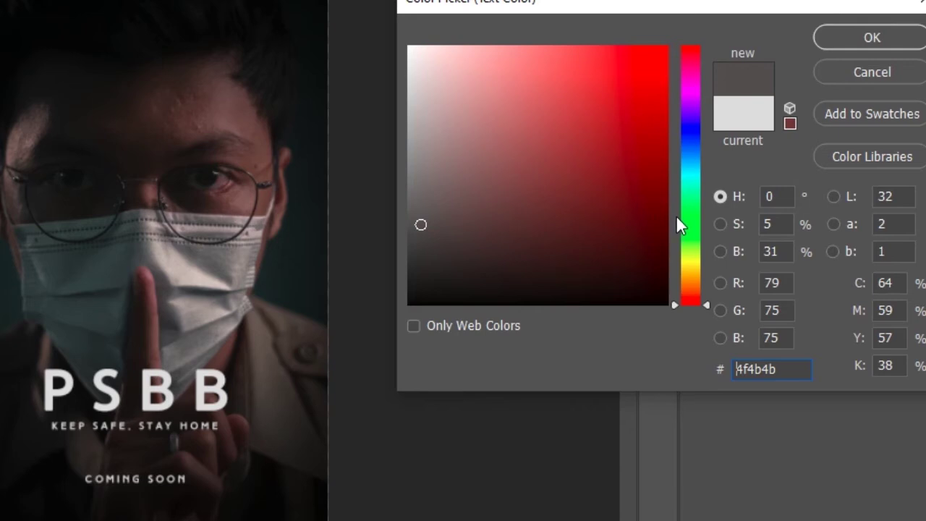
pyautogui.moveTo(693, 268)
pyautogui.mouseDown()
pyautogui.moveTo(699, 281)
pyautogui.moveTo(674, 286)
pyautogui.mouseUp()
pyautogui.moveTo(558, 227)
pyautogui.mouseDown()
pyautogui.moveTo(571, 240)
pyautogui.moveTo(524, 219)
pyautogui.moveTo(552, 180)
pyautogui.mouseUp()
pyautogui.click(854, 36)
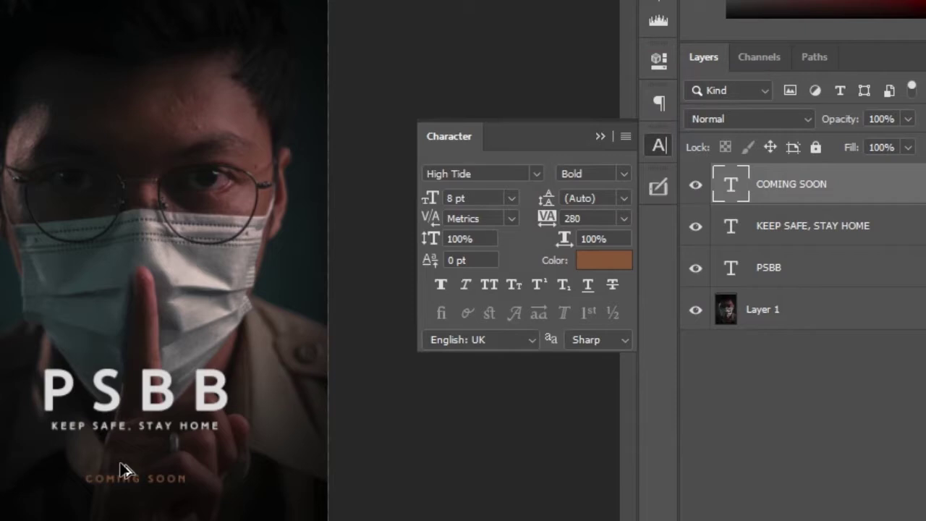
# - Duplicate the COMING SOON text layer within the same document and name the copy "in netflix"
pyautogui.scroll(4, 120, 465)
pyautogui.scroll(2, 221, 474)
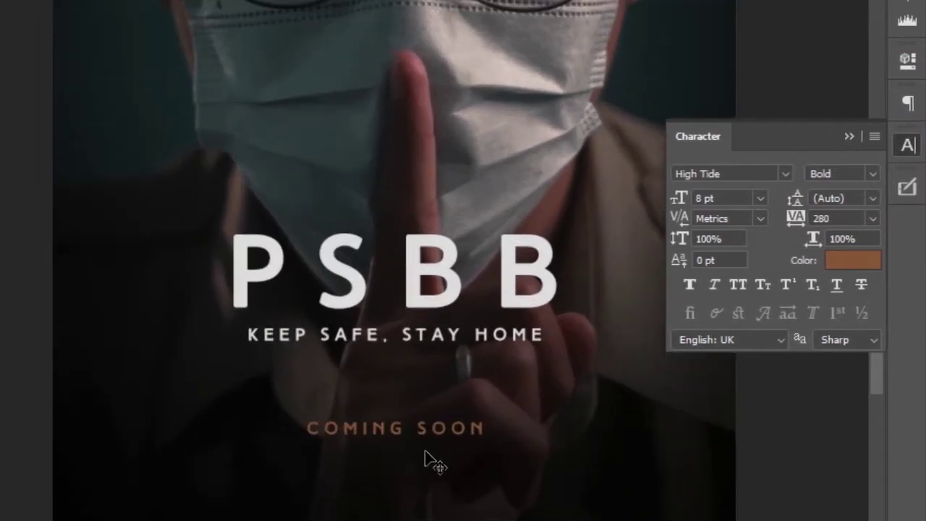
pyautogui.click(476, 428)
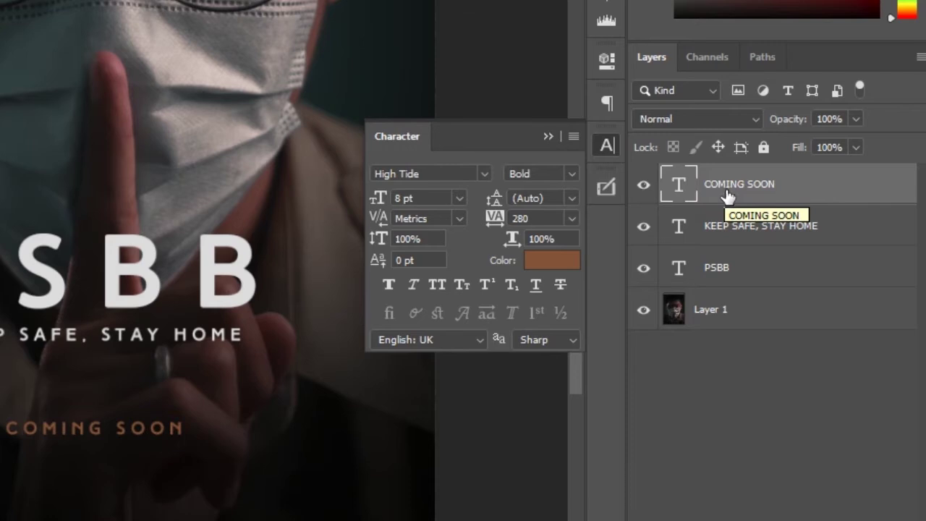
pyautogui.rightClick(728, 191)
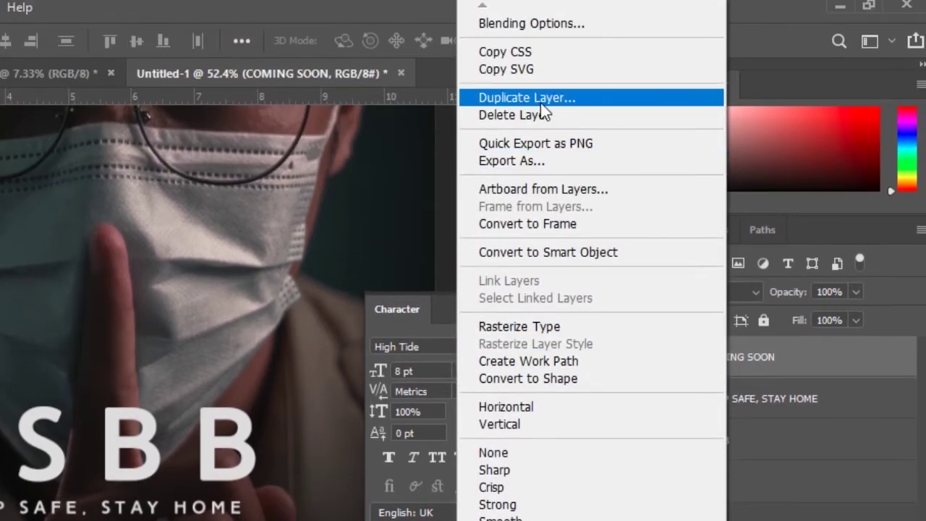
pyautogui.click(539, 86)
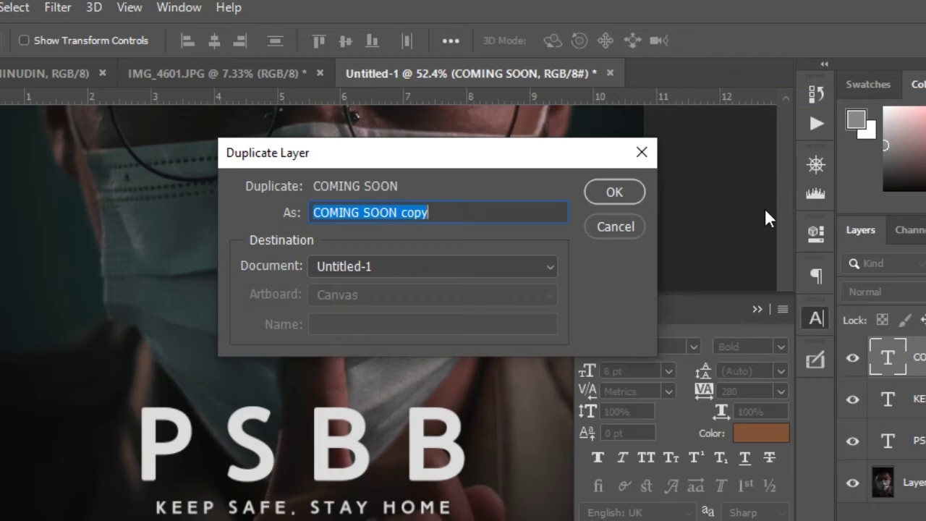
pyautogui.write('in ')
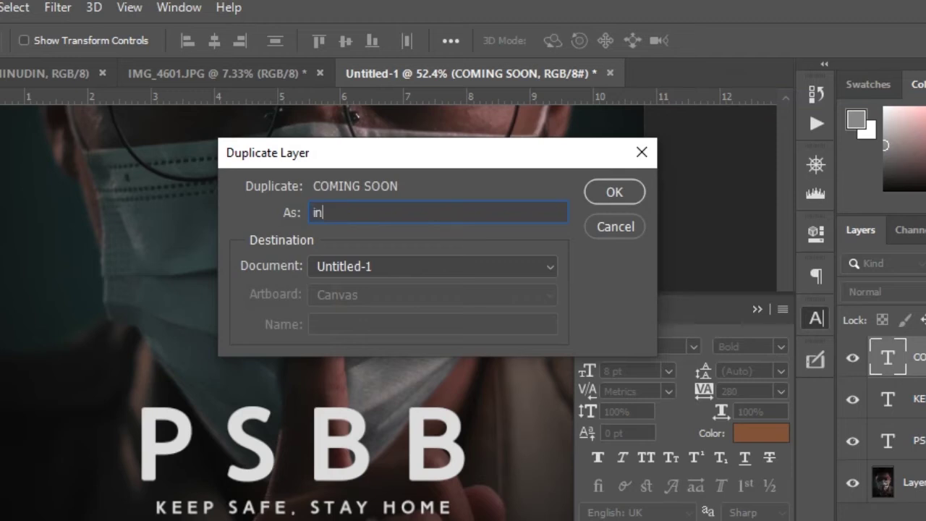
pyautogui.write('netflix')
pyautogui.press('Return')
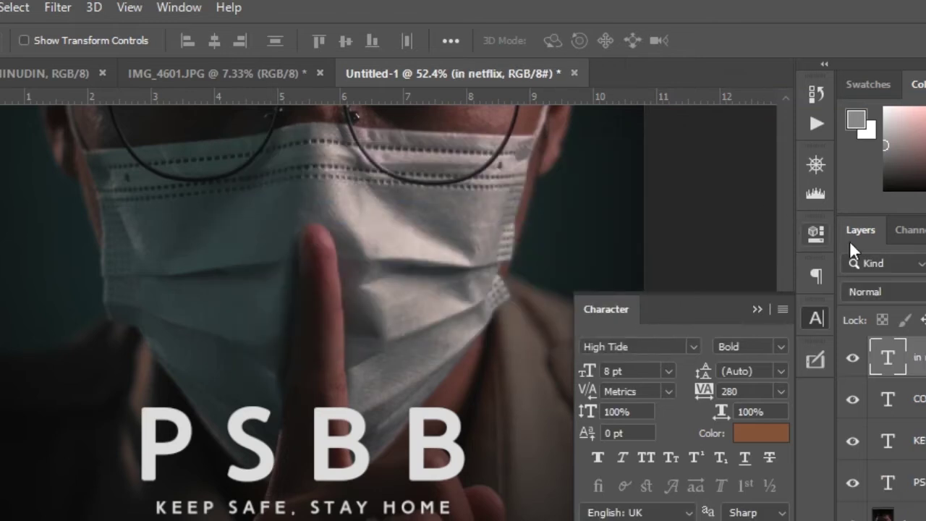
# - Move the duplicated text about 0.37 cm straight below "COMING SOON" and replace its wording with "in netflix"
pyautogui.moveTo(299, 520); pyautogui.dragTo(301, 520)
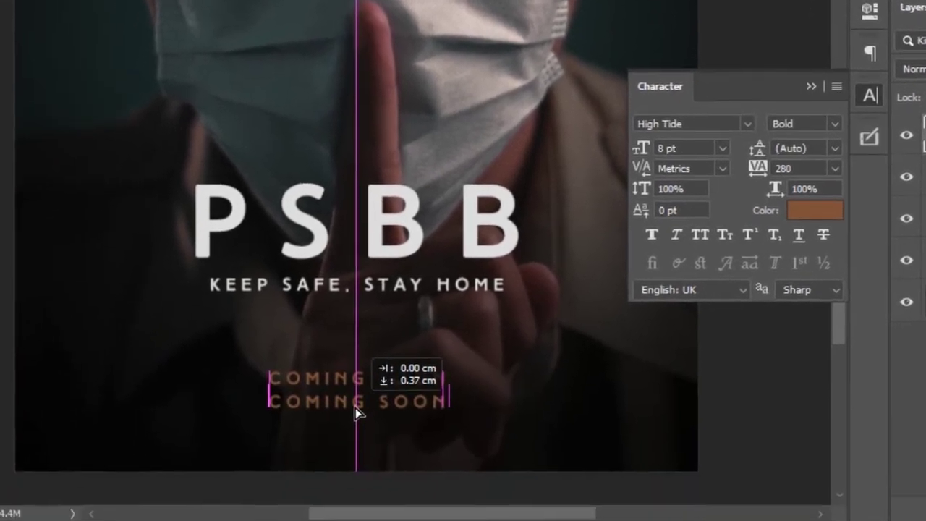
pyautogui.moveTo(356, 406); pyautogui.dragTo(356, 406)
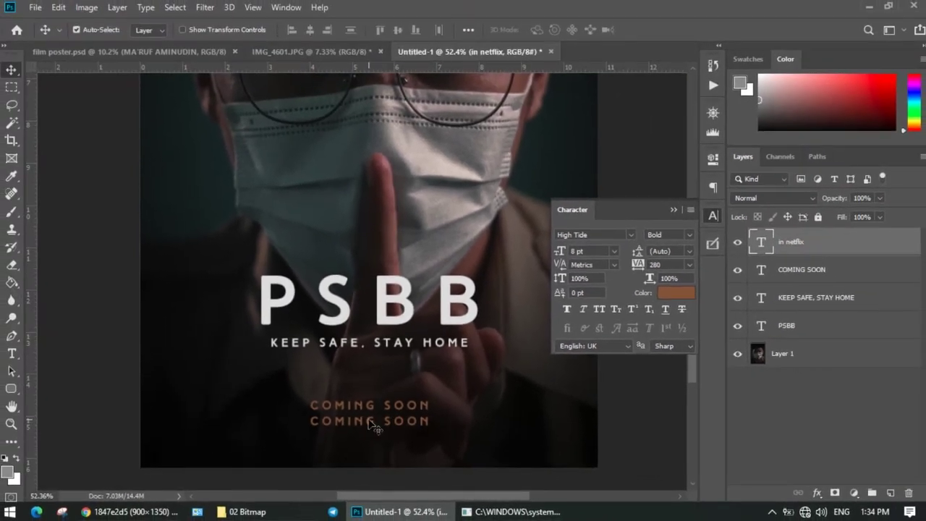
pyautogui.click(12, 354)
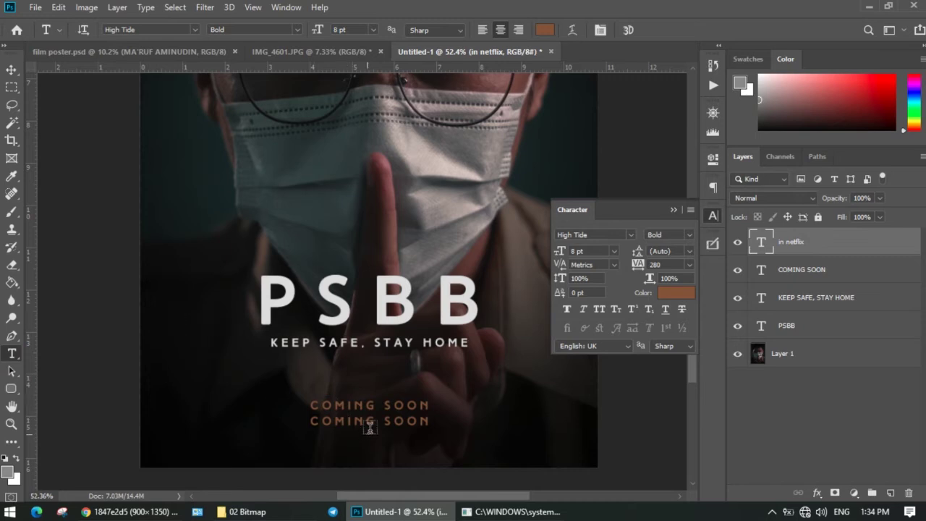
pyautogui.click(370, 427)
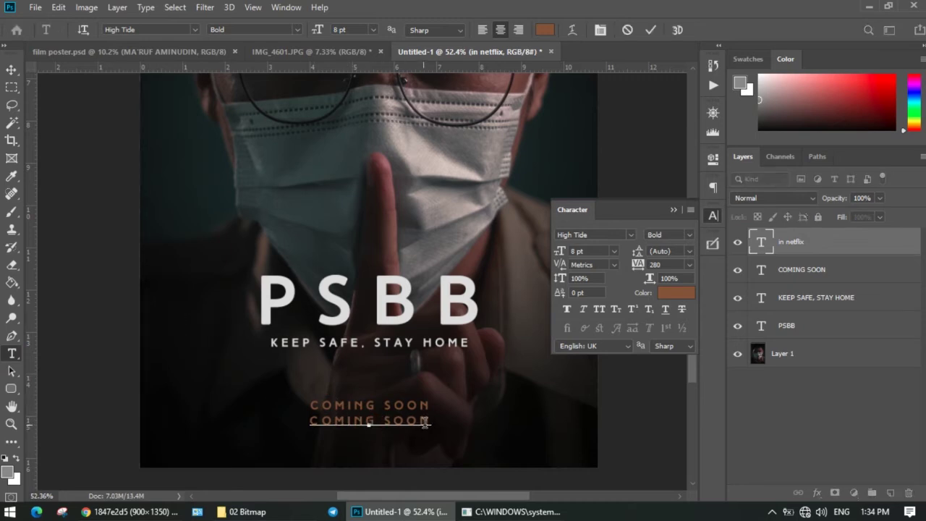
pyautogui.moveTo(428, 421); pyautogui.dragTo(314, 419)
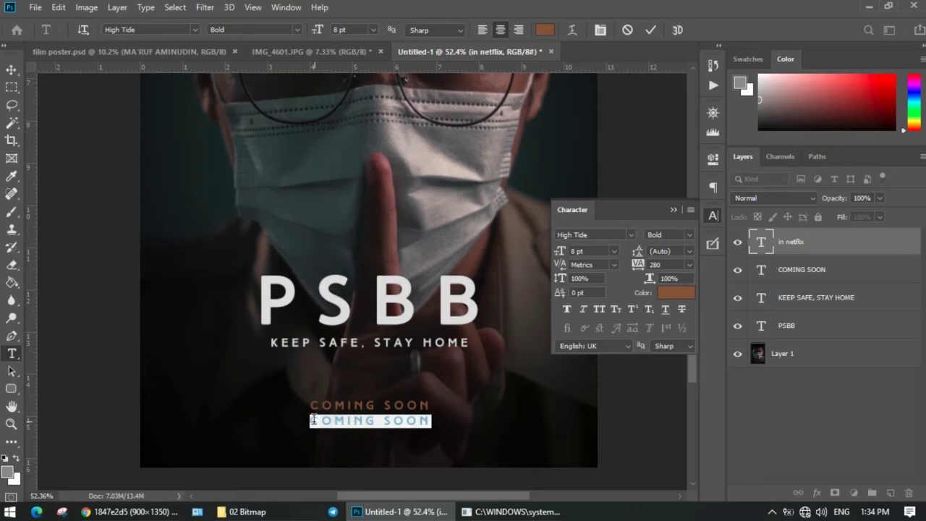
pyautogui.write('in')
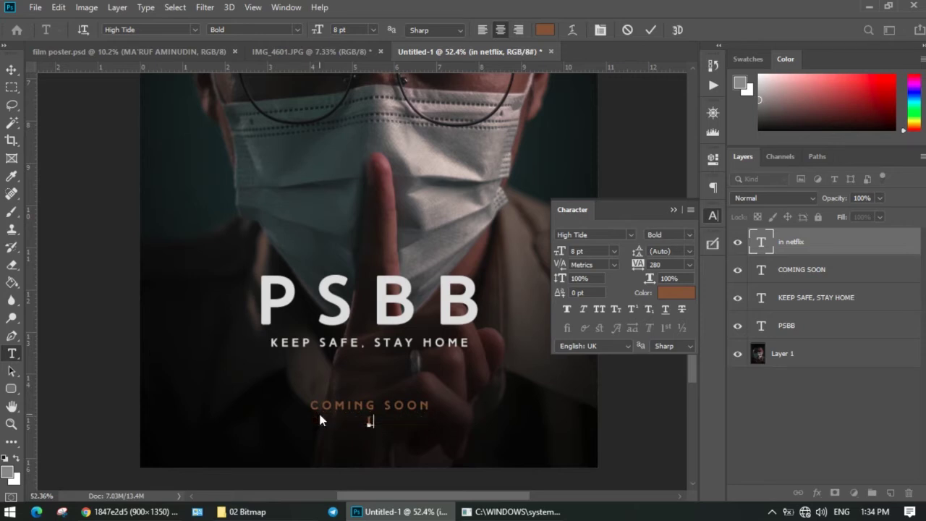
pyautogui.write(' netflix')
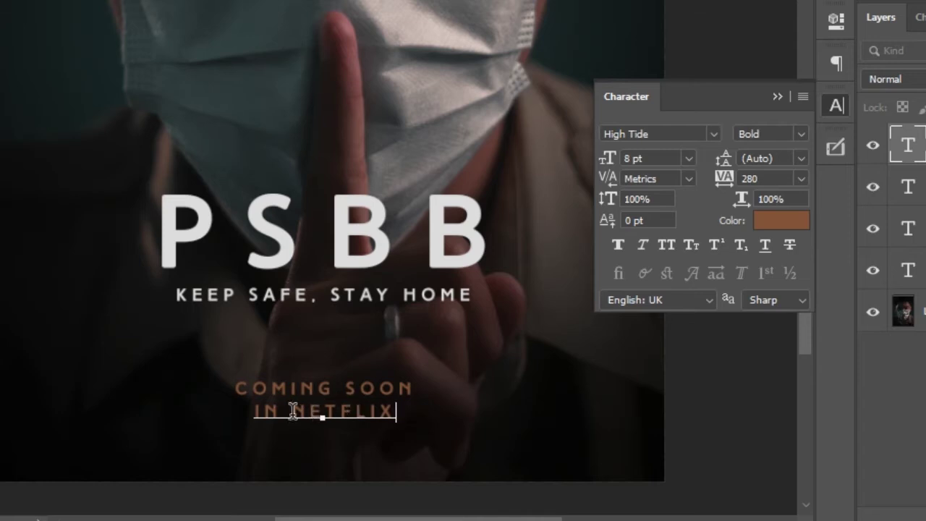
# - Reduce only the word "in" of the "in netflix" line to 5 pt and commit the text edit
pyautogui.moveTo(281, 411); pyautogui.dragTo(253, 411)
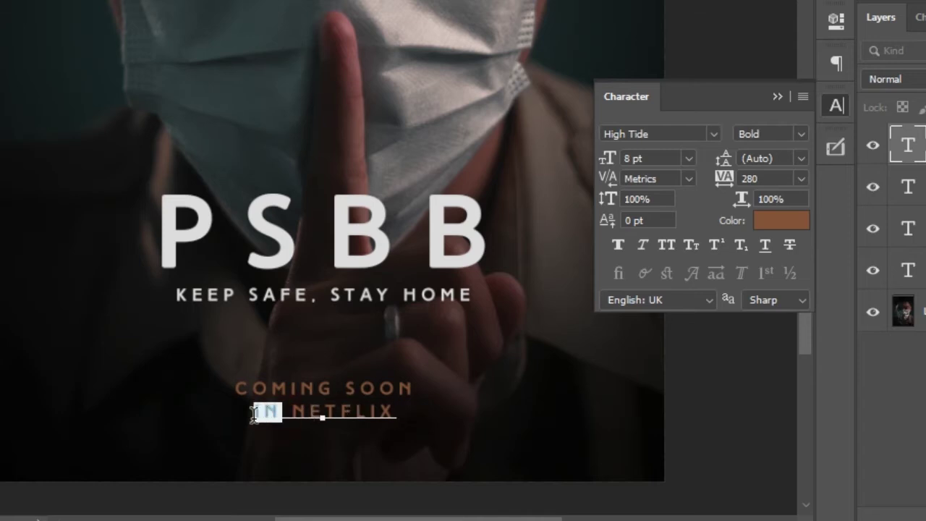
pyautogui.moveTo(608, 158); pyautogui.dragTo(608, 164)
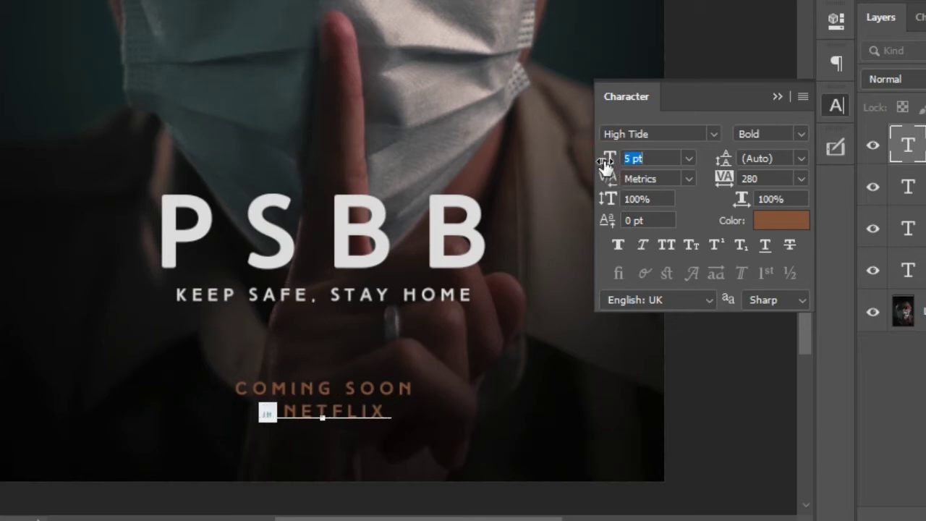
pyautogui.click(2, 2)
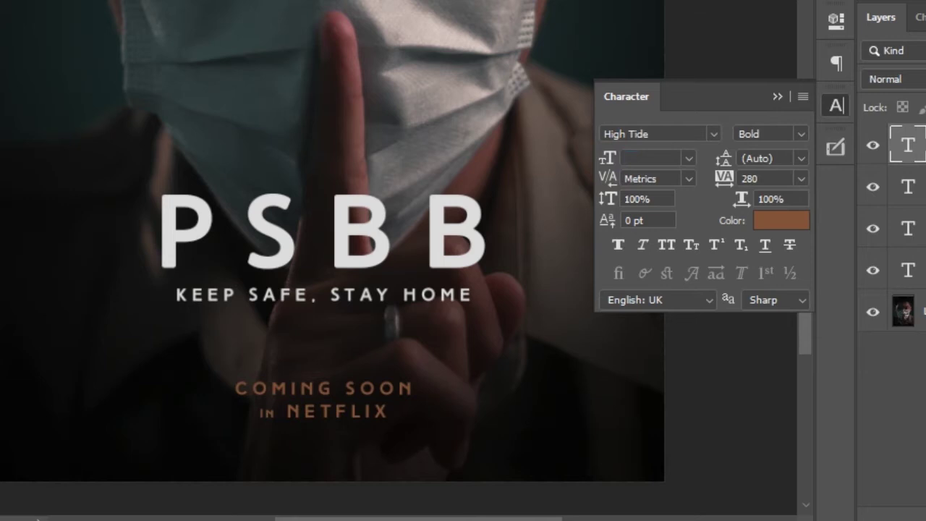
pyautogui.scroll(-3, 332, 305)
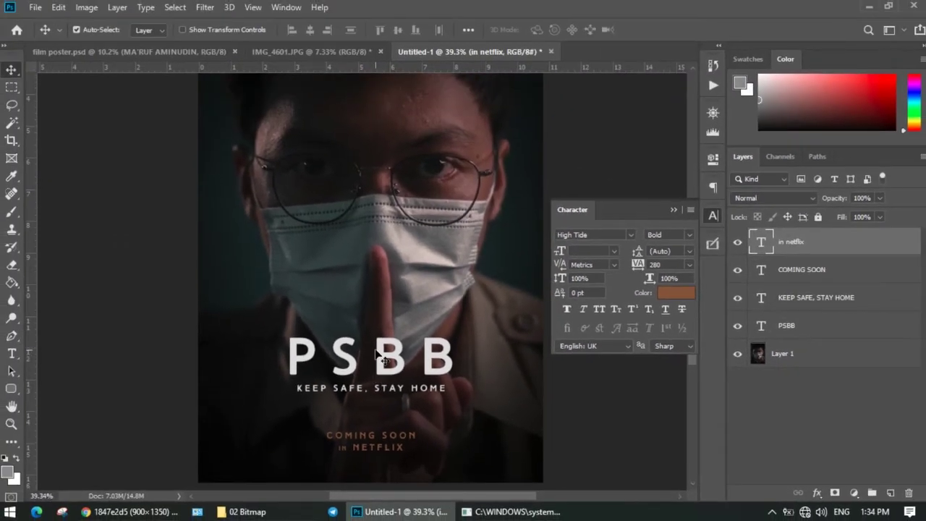
pyautogui.scroll(-2, 355, 328)
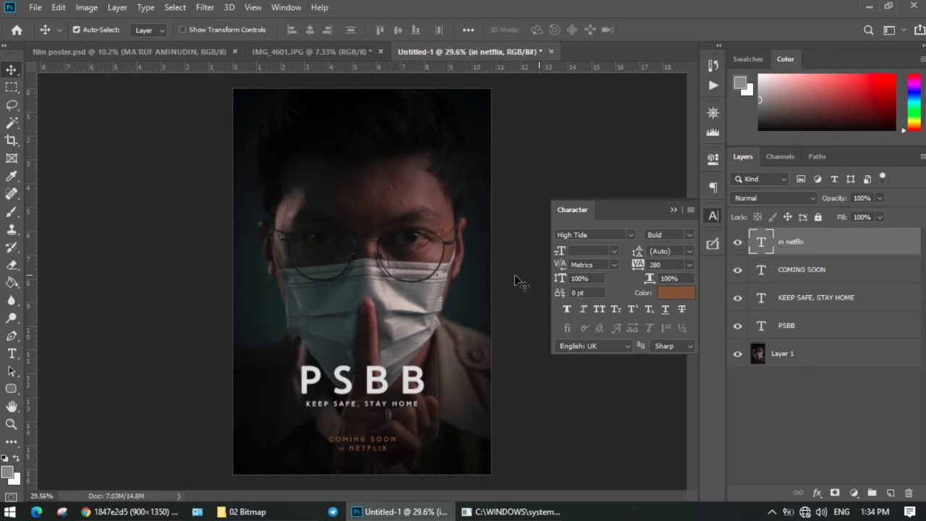
# - Add a new horizontal text layer over the hair at the top of the poster containing the actor's full name
pyautogui.click(13, 354)
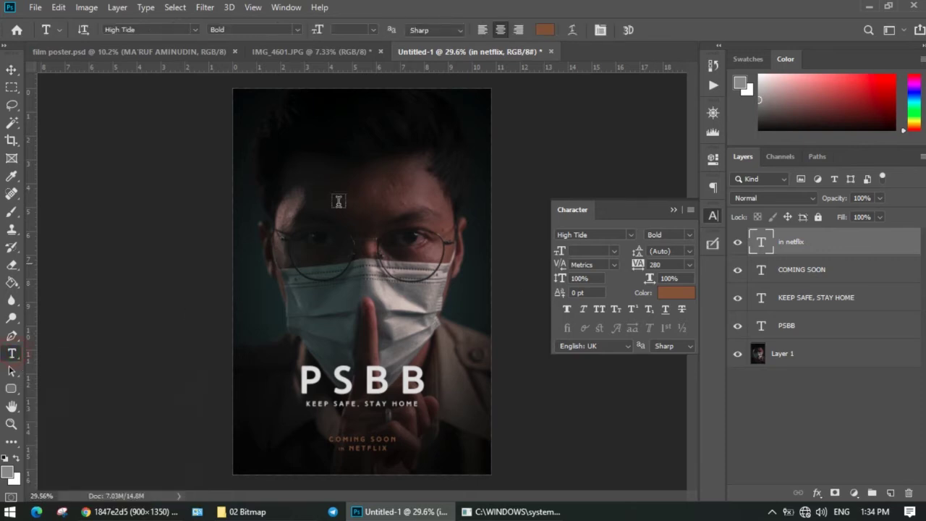
pyautogui.click(351, 140)
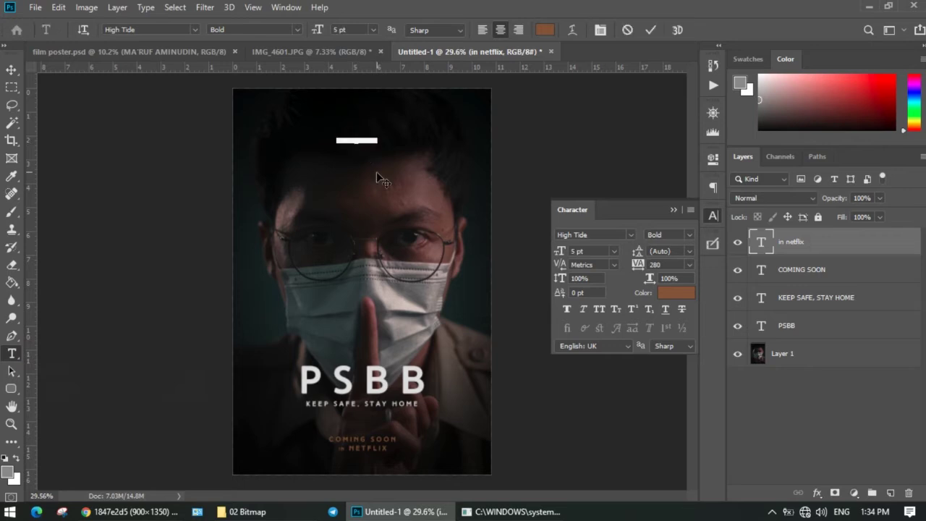
pyautogui.press('BackSpace')
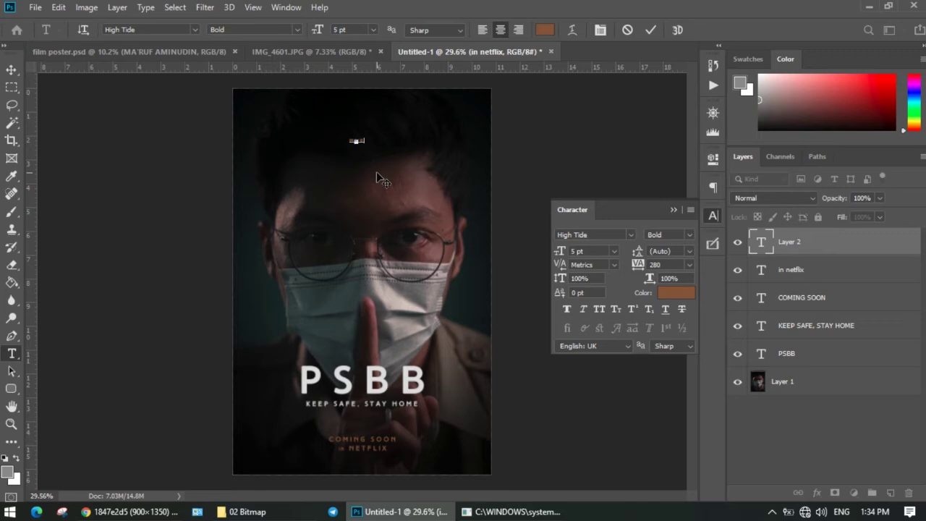
pyautogui.write('A FILM BY MARUF')
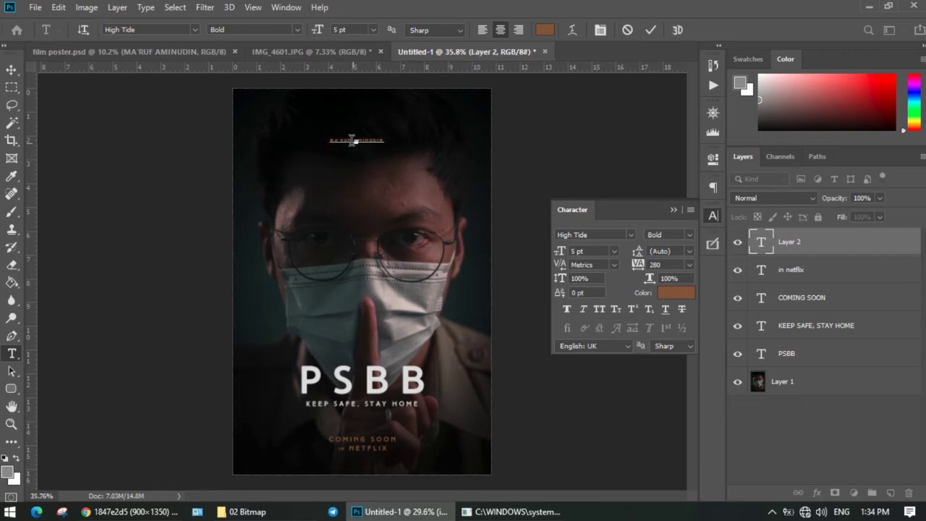
# - Set the whole name text over the hair to 10 pt
pyautogui.scroll(3, 348, 152)
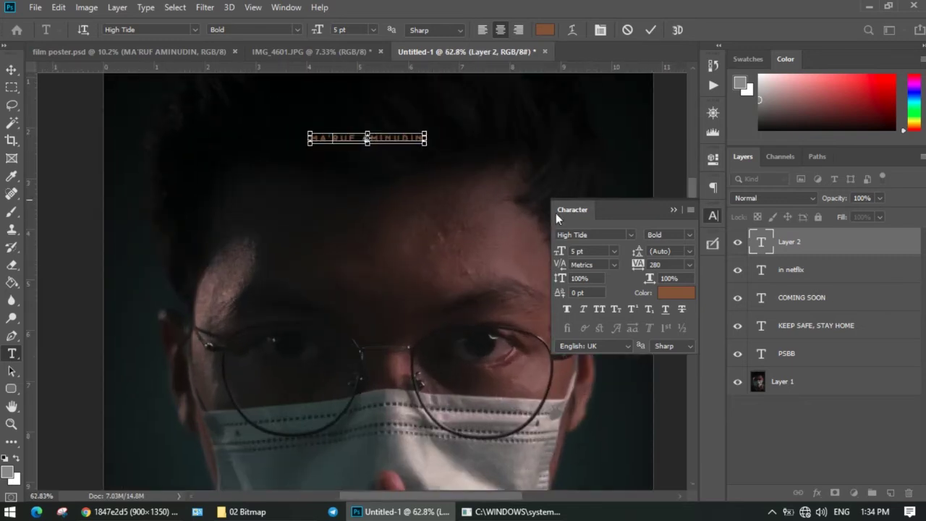
pyautogui.hotkey('ctrl', 'a')
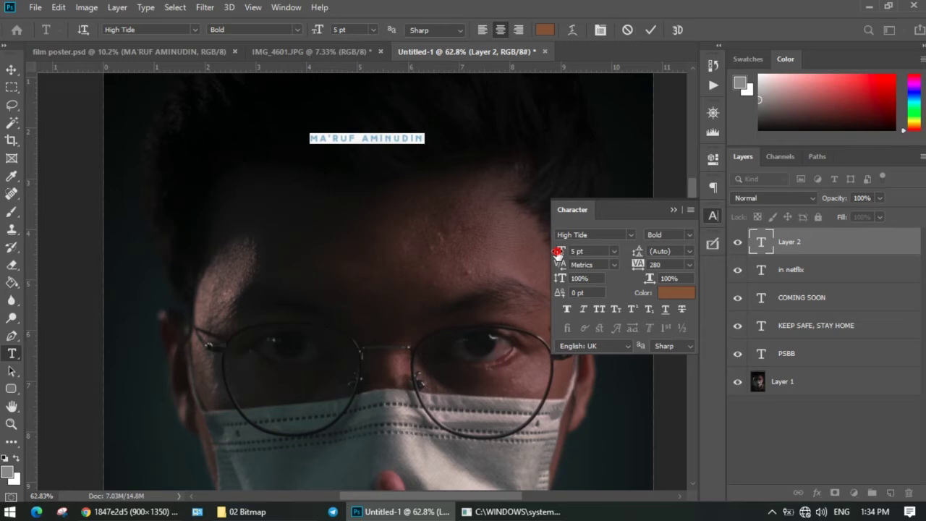
pyautogui.moveTo(558, 252)
pyautogui.mouseDown()
pyautogui.moveTo(569, 252)
pyautogui.moveTo(561, 255)
pyautogui.mouseUp()
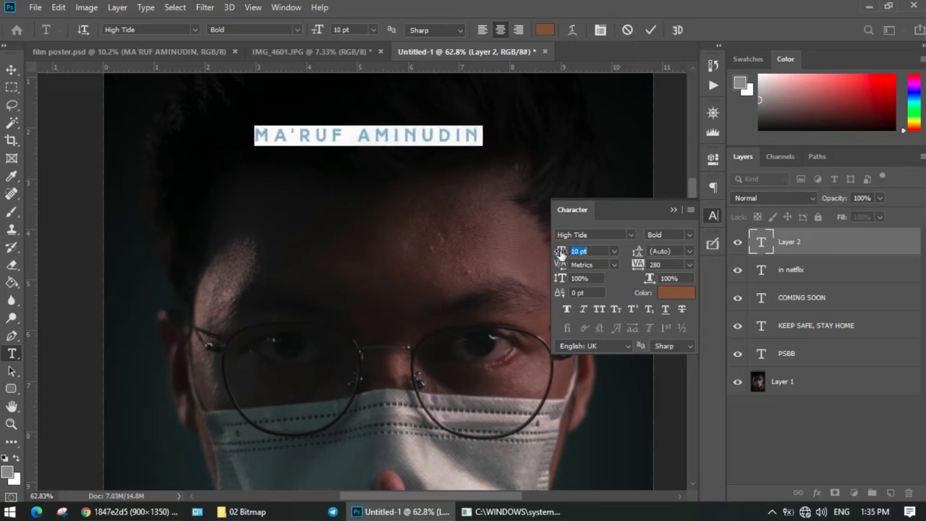
# - Move the name text over the hair to the poster's horizontal centre and change its colour to near-white
pyautogui.click(12, 69)
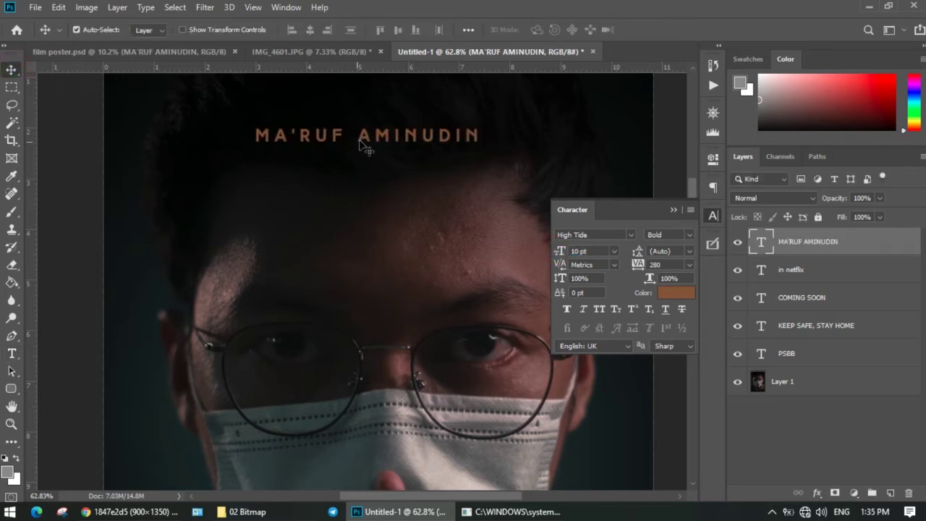
pyautogui.moveTo(364, 140); pyautogui.dragTo(377, 142)
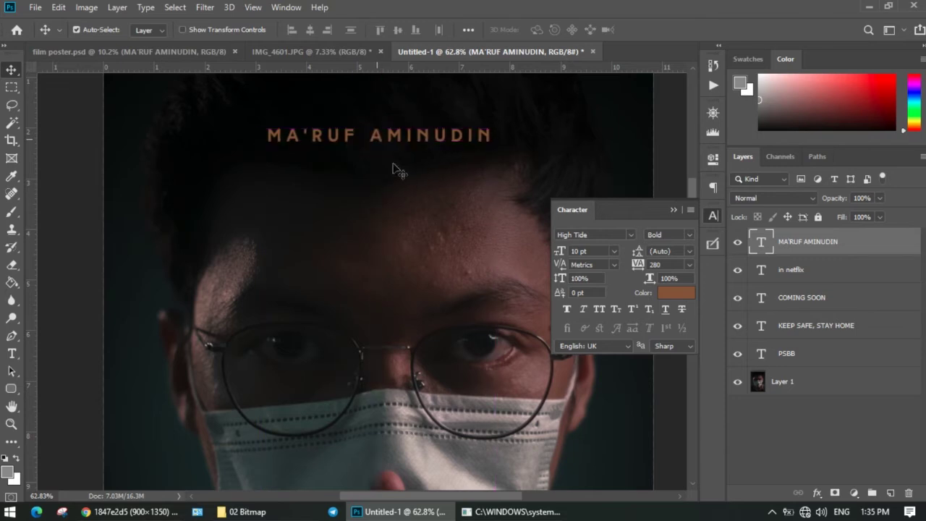
pyautogui.click(679, 297)
pyautogui.moveTo(598, 217); pyautogui.dragTo(545, 153)
pyautogui.click(838, 145)
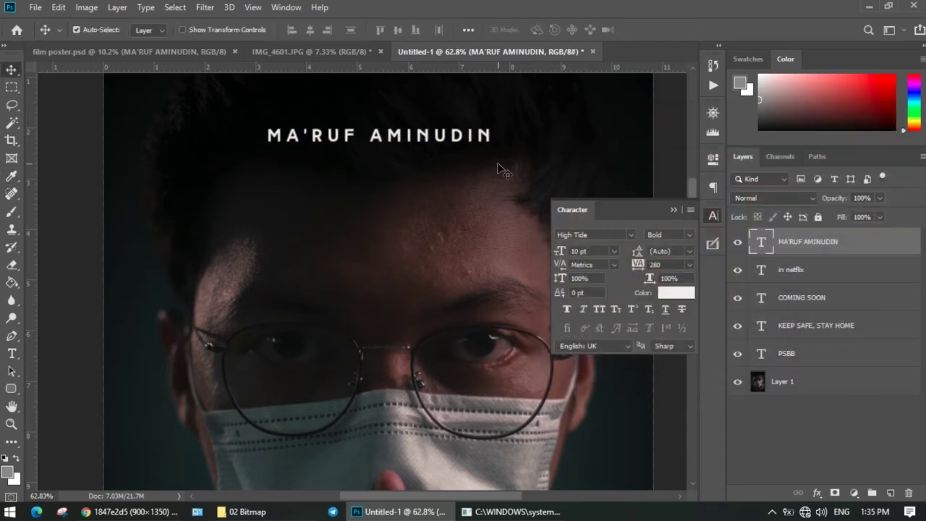
# - Set the name text's font to Aire Roman Pro Regular and apply faux bold
pyautogui.click(631, 235)
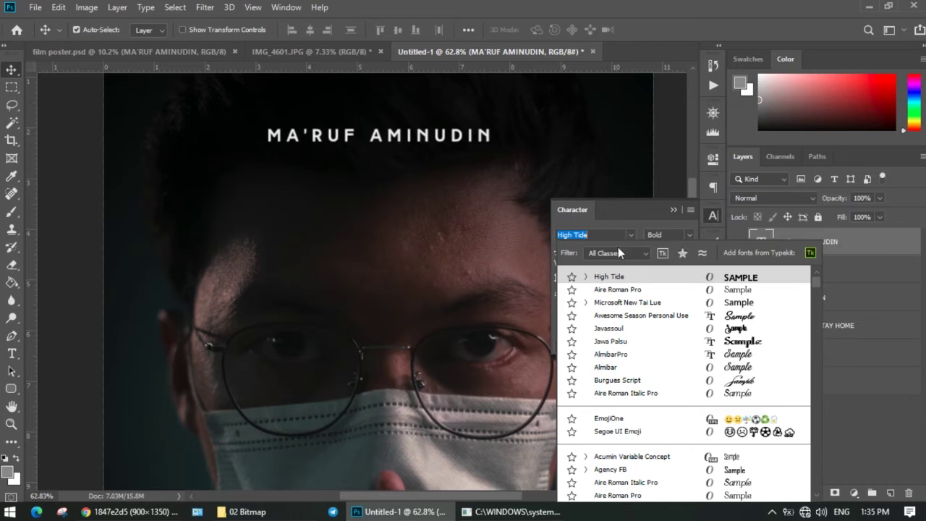
pyautogui.click(616, 290)
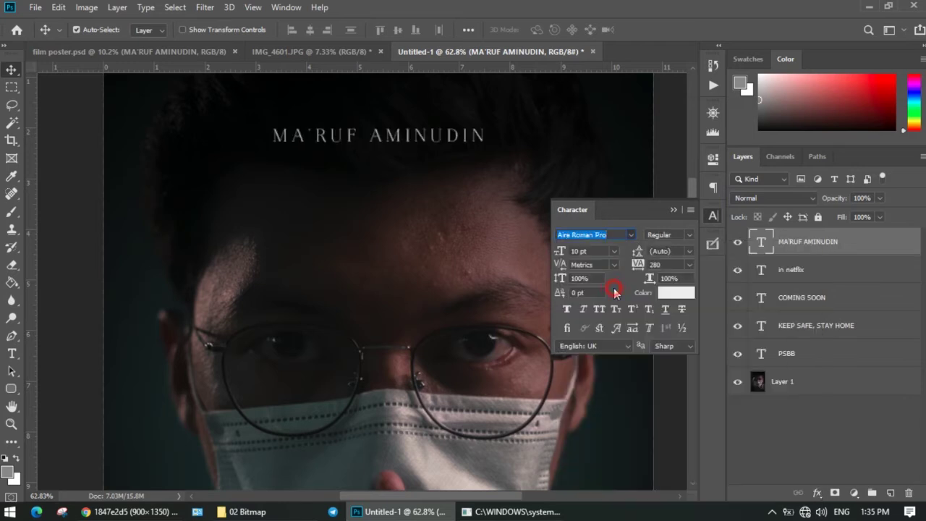
pyautogui.click(568, 310)
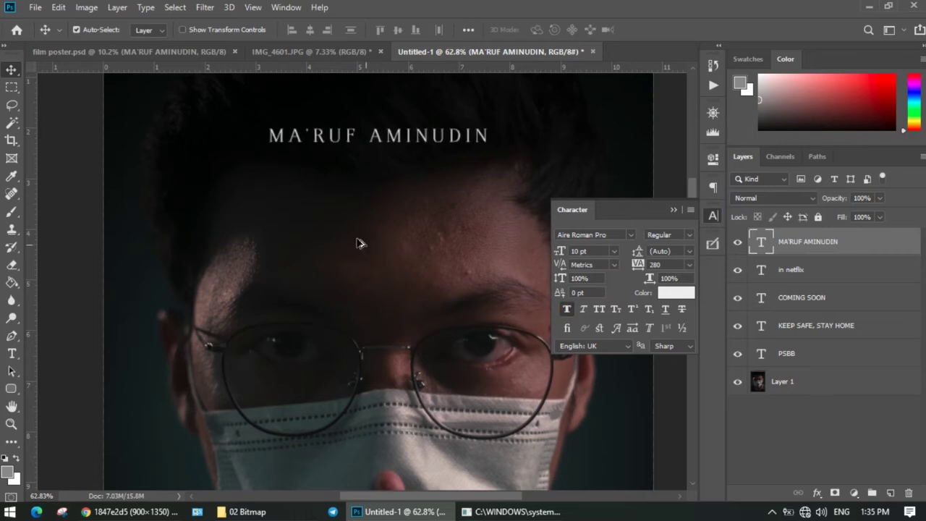
# - Reduce the name text over the hair to 8 pt and widen its tracking to 420
pyautogui.scroll(-5, 359, 243)
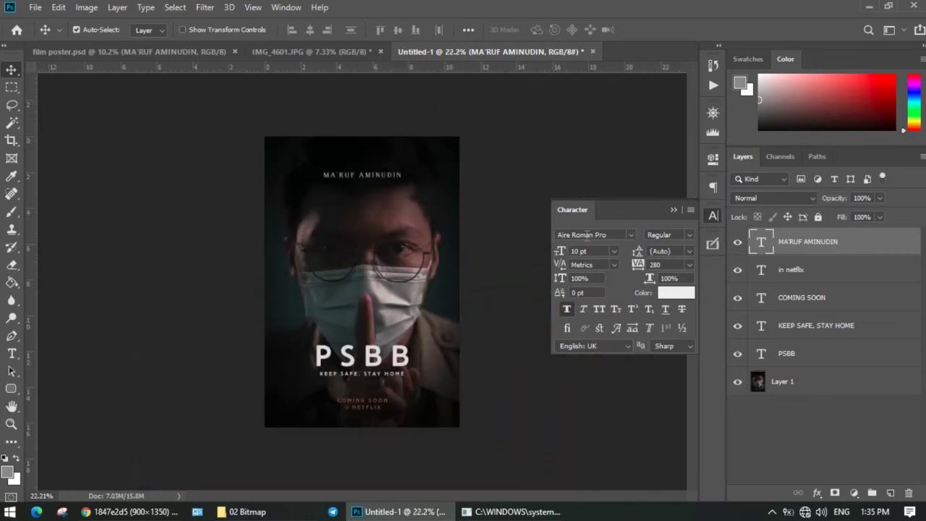
pyautogui.click(577, 252)
pyautogui.write('8')
pyautogui.press('Return')
pyautogui.scroll(2, 330, 190)
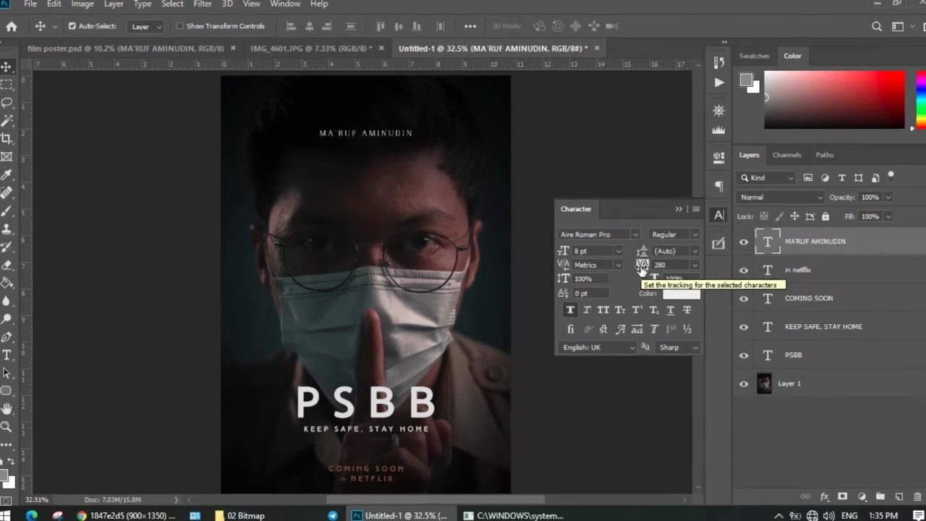
pyautogui.moveTo(715, 271); pyautogui.dragTo(719, 272)
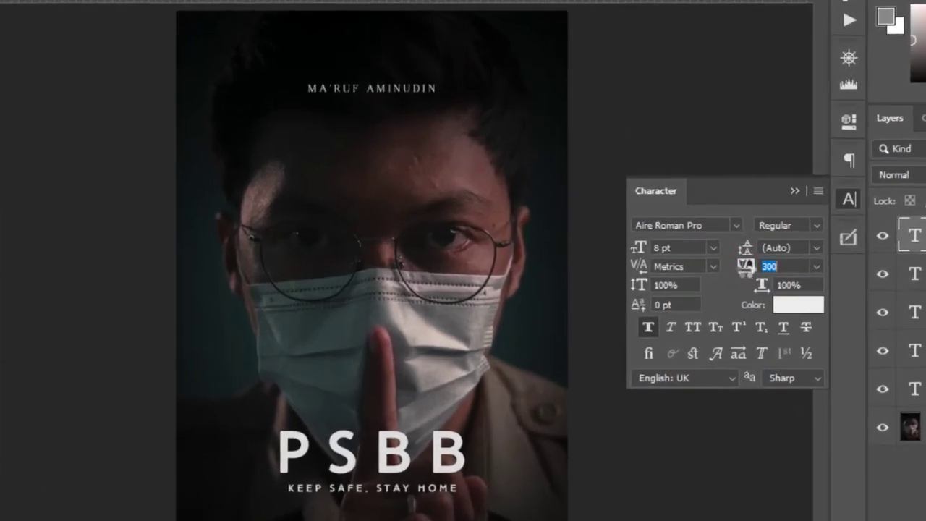
pyautogui.moveTo(781, 268); pyautogui.dragTo(786, 268)
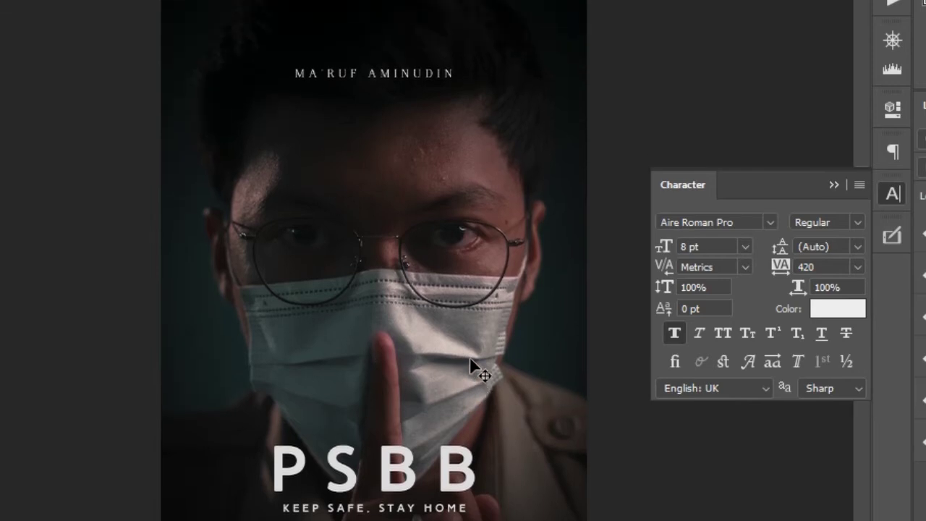
# - Lower the opacity of the "KEEP SAFE, STAY HOME" tagline layer to 50% and collapse the character settings
pyautogui.click(460, 512)
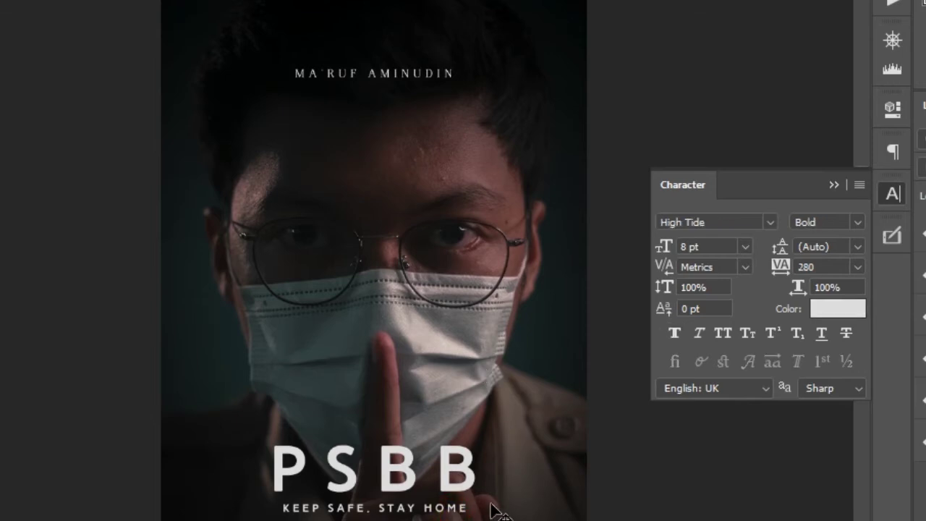
pyautogui.scroll(5, 491, 510)
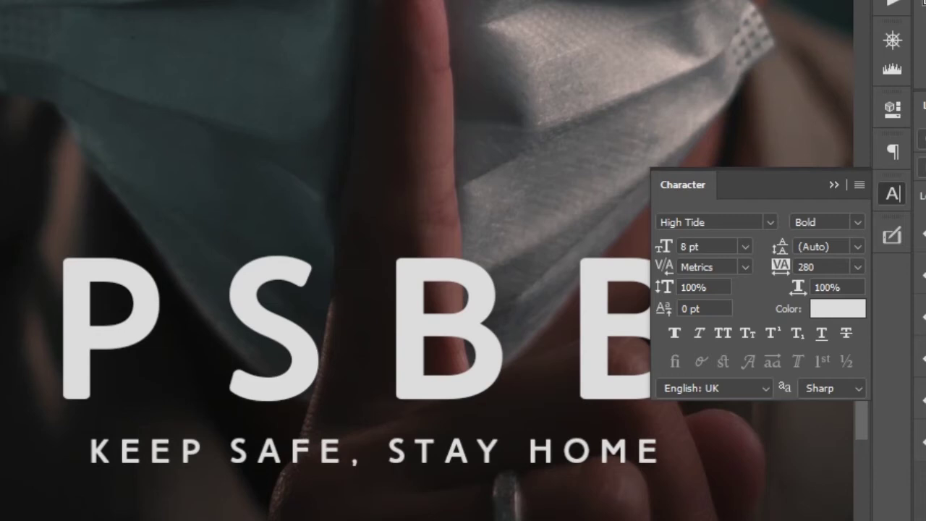
pyautogui.press('6')
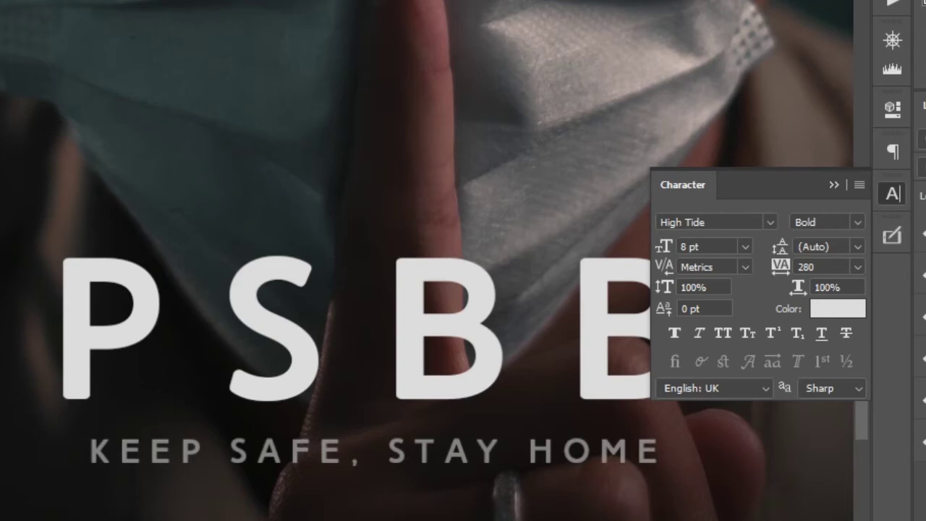
pyautogui.scroll(-3, 311, 427)
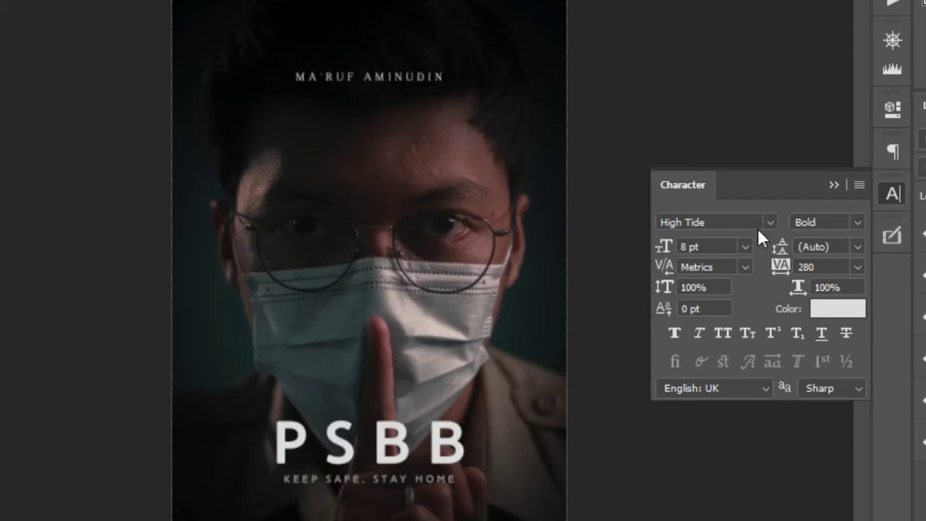
pyautogui.click(836, 186)
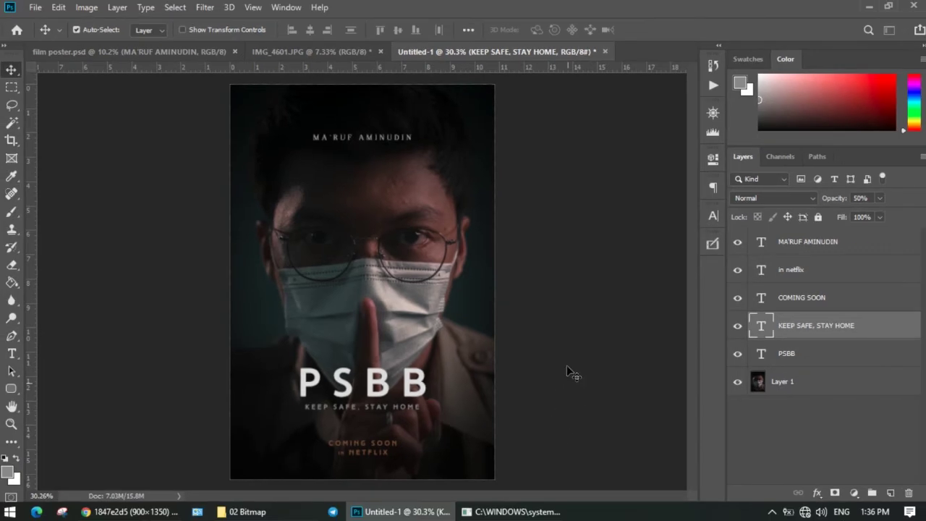
# - Load the PSBB title's letter shapes as a selection, hide that text layer, and add a new empty layer above it
pyautogui.click(410, 385)
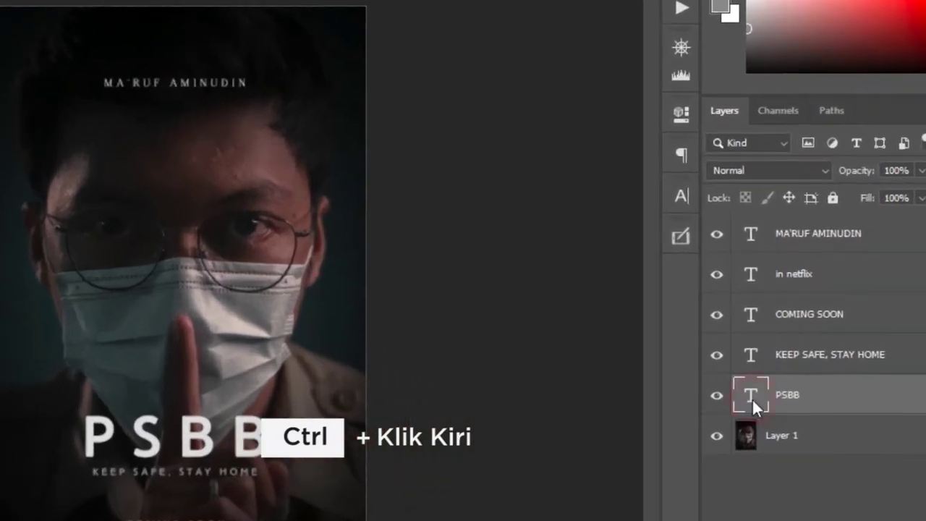
pyautogui.keyDown('ctrl'); pyautogui.click(754, 393); pyautogui.keyUp('ctrl')
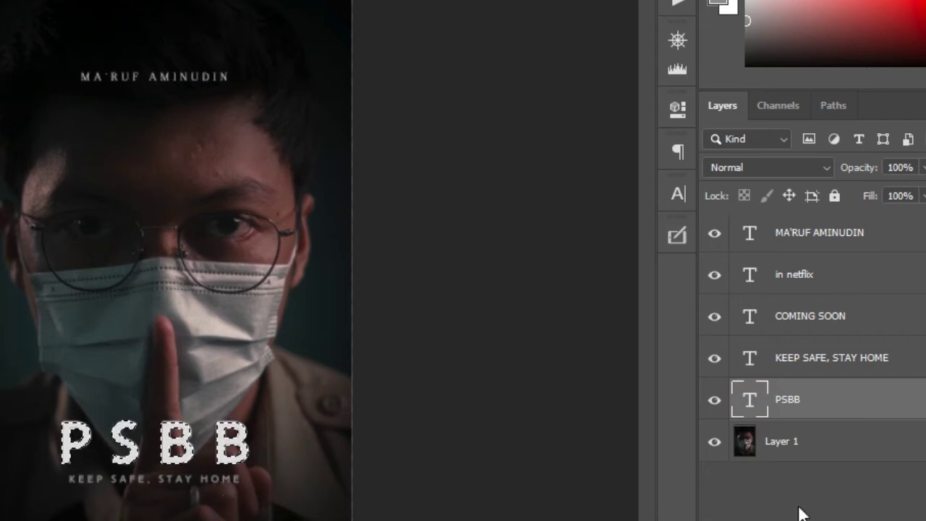
pyautogui.click(716, 402)
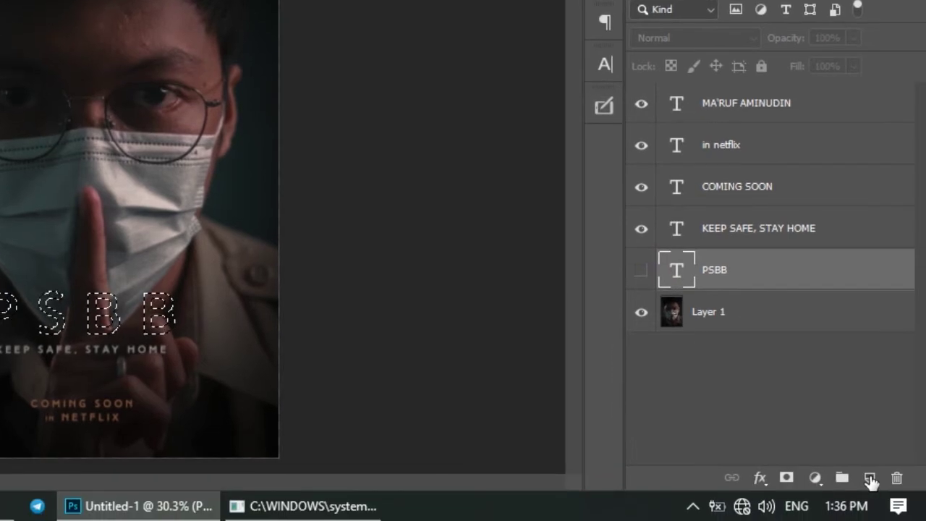
pyautogui.click(870, 480)
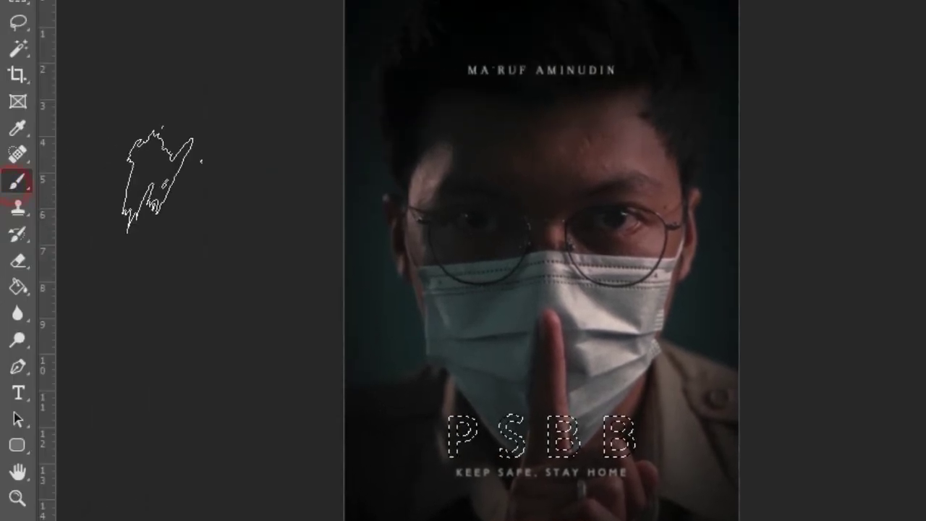
# - Choose a 265 px "camisado.de | paint brushes 3" brush and set the foreground colour to a light grey
pyautogui.rightClick(507, 190)
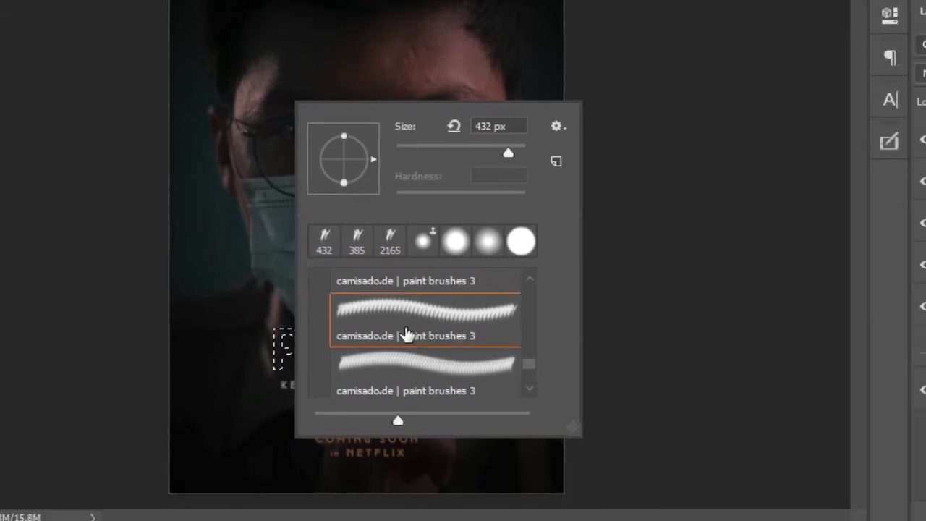
pyautogui.click(368, 355)
pyautogui.click(380, 327)
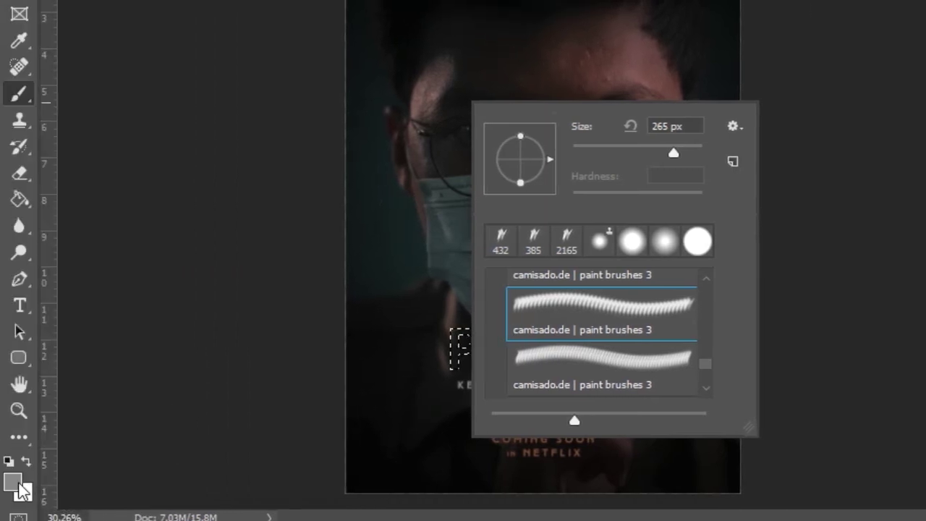
pyautogui.click(14, 479)
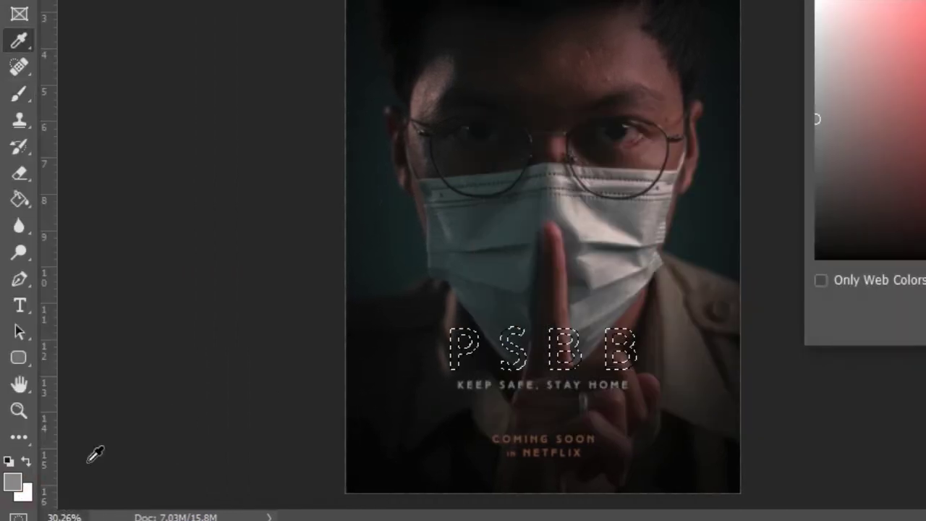
pyautogui.moveTo(815, 42); pyautogui.dragTo(814, 27)
pyautogui.press('Return')
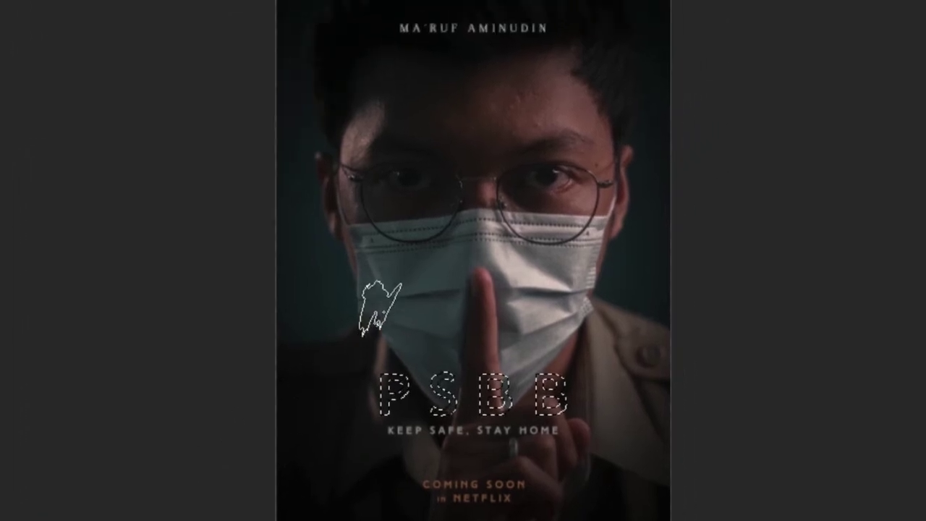
# - Enlarge the brush to 354 px and dab light grey texture across the selected PSBB letters on the new layer
pyautogui.rightClick(443, 199)
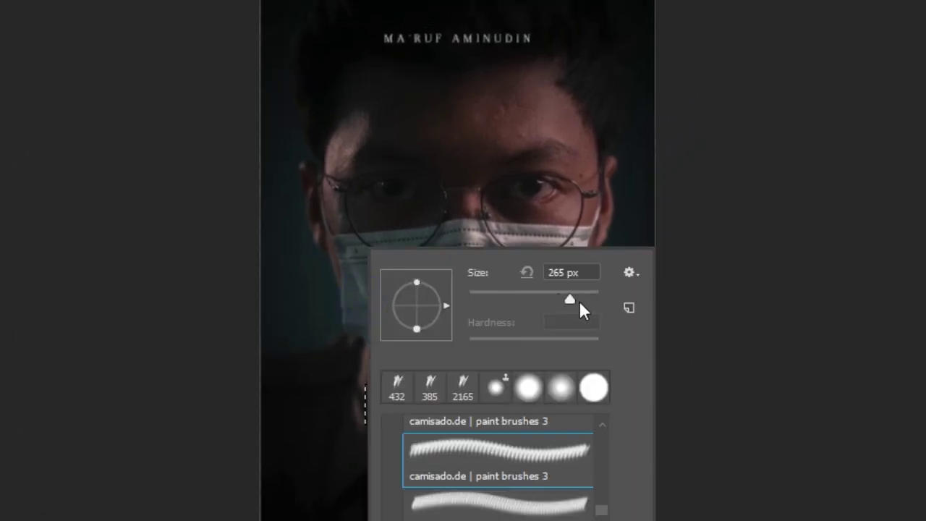
pyautogui.click(320, 290)
pyautogui.click(351, 397)
pyautogui.click(377, 420)
pyautogui.click(436, 384)
pyautogui.click(513, 359)
pyautogui.click(506, 377)
pyautogui.click(534, 389)
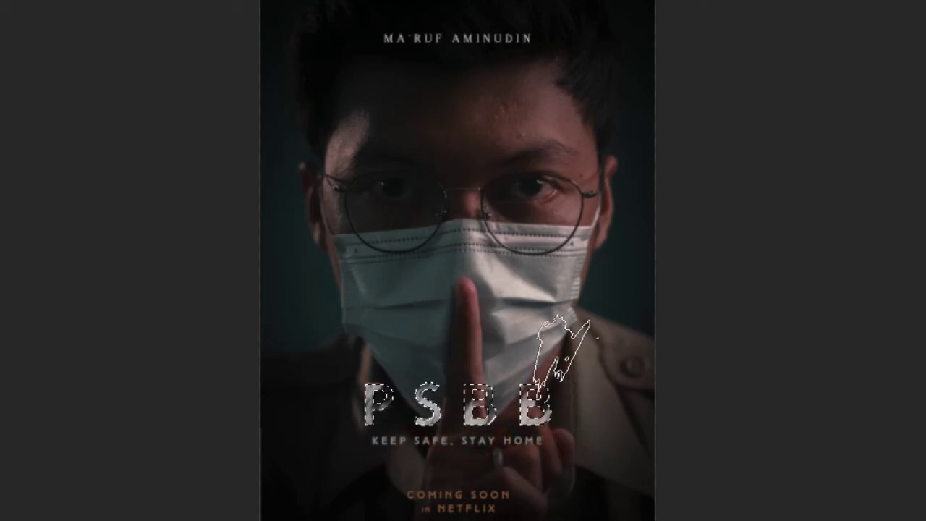
pyautogui.click(521, 348)
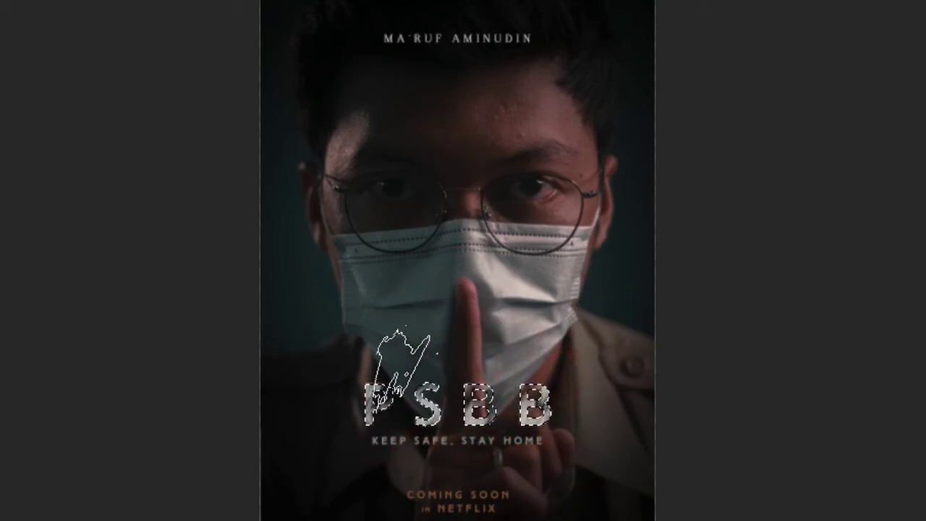
# - Change the foreground colour to a medium grey for shading the PSBB letters
pyautogui.scroll(3, 409, 413)
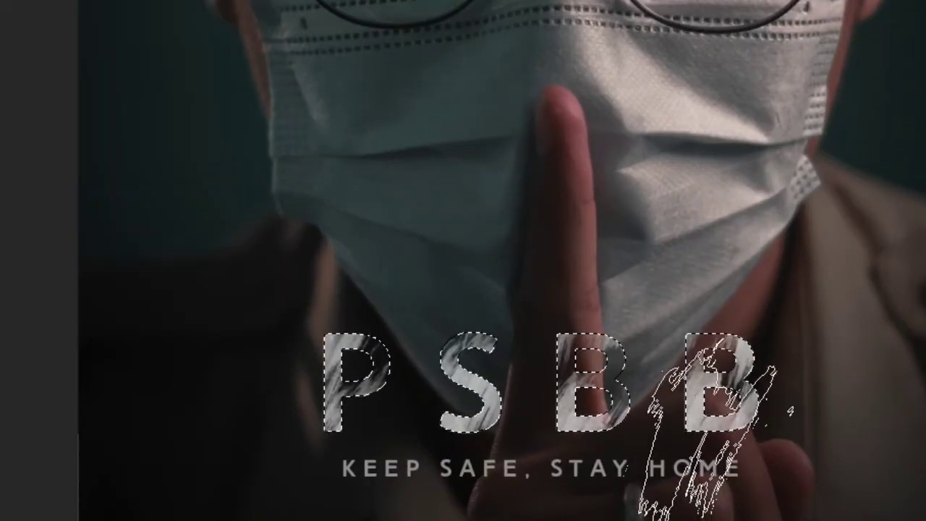
pyautogui.click(63, 467)
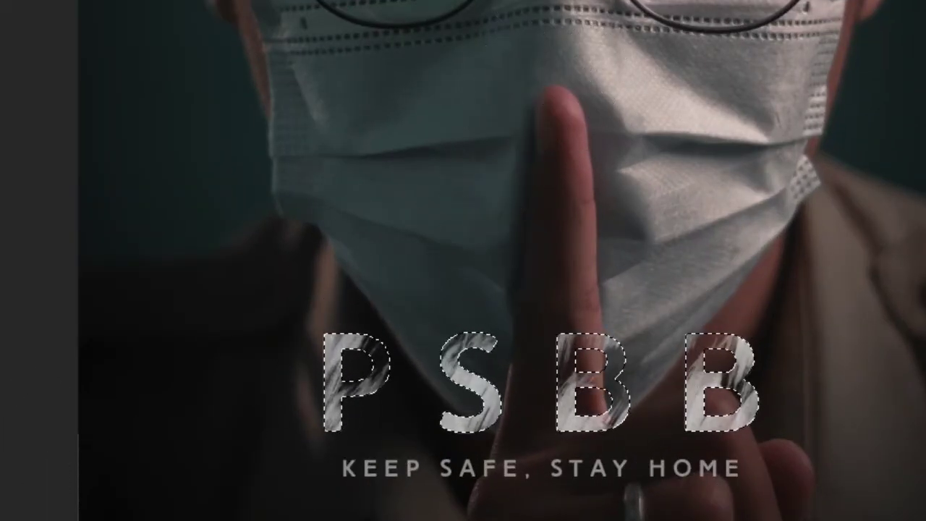
pyautogui.moveTo(765, 193); pyautogui.dragTo(738, 189)
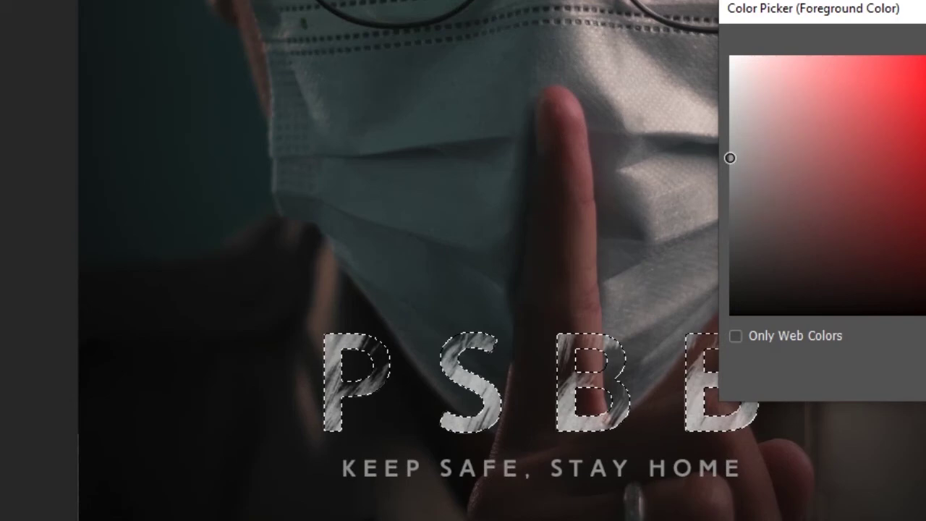
pyautogui.press('Return')
# - Paint grey texture over the PSBB letters with a different "camisado.de | paint brushes 3" brush, then clear the selection
pyautogui.rightClick(499, 239)
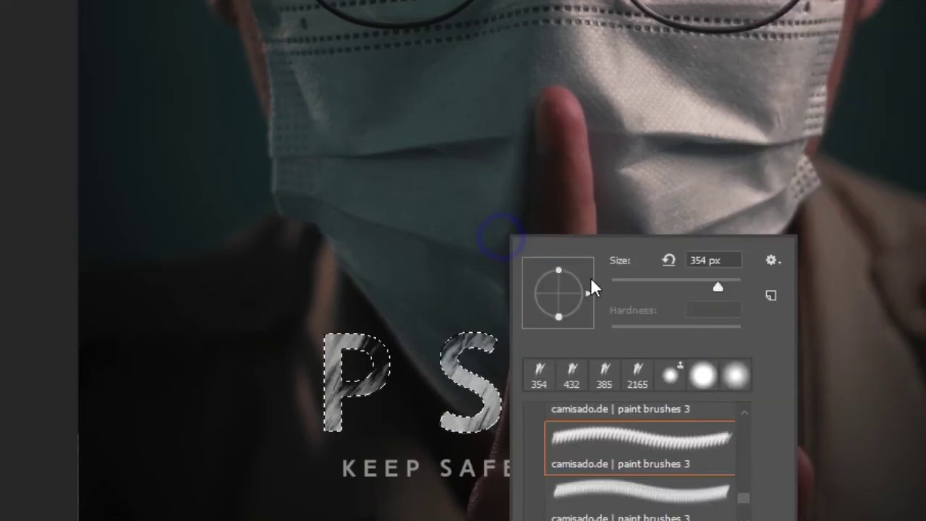
pyautogui.click(629, 499)
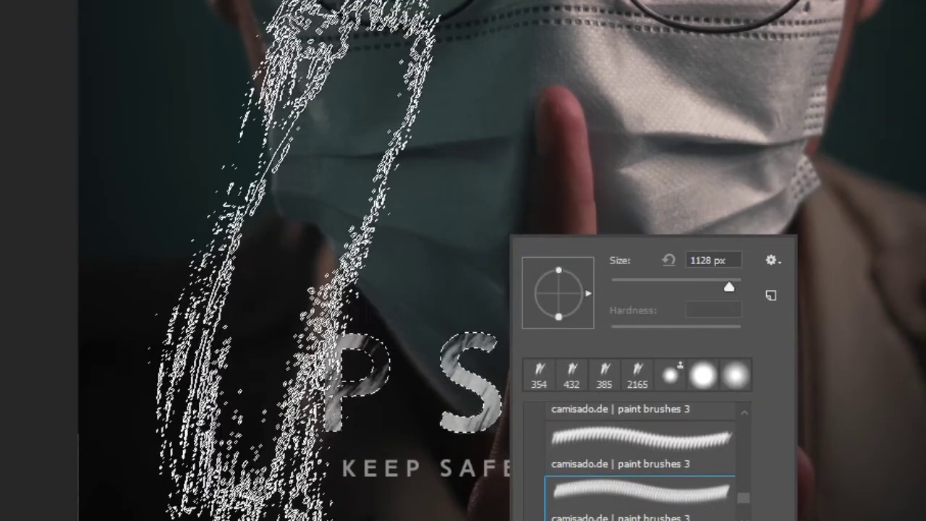
pyautogui.scroll(-1, 574, 463)
pyautogui.scroll(-1, 600, 488)
pyautogui.click(579, 497)
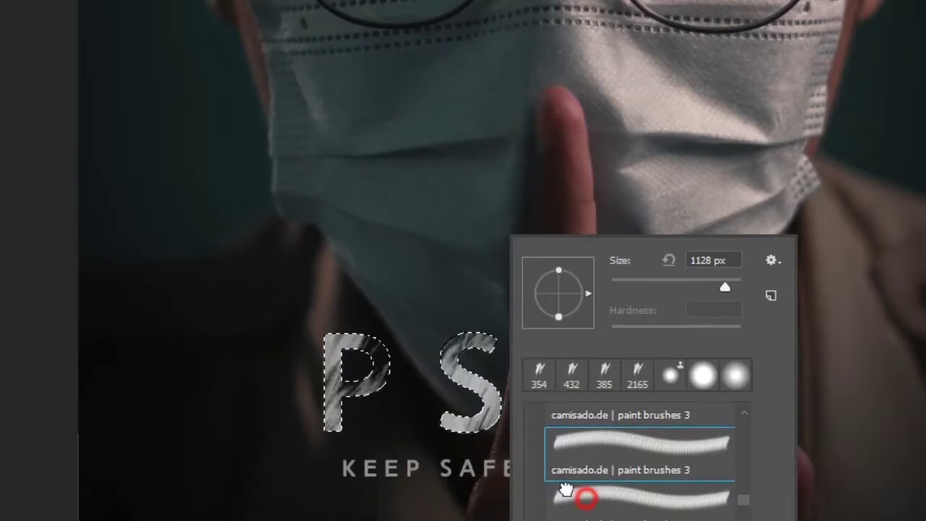
pyautogui.scroll(-1, 600, 467)
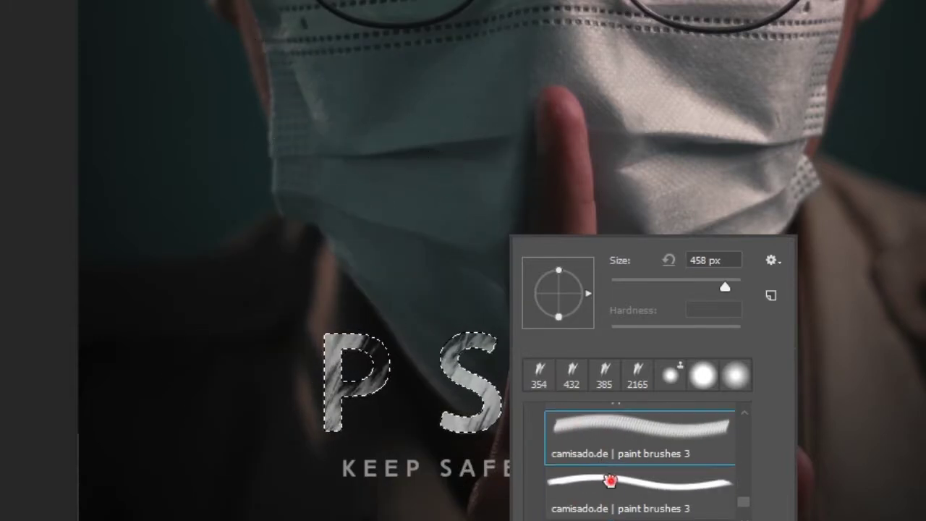
pyautogui.click(306, 320)
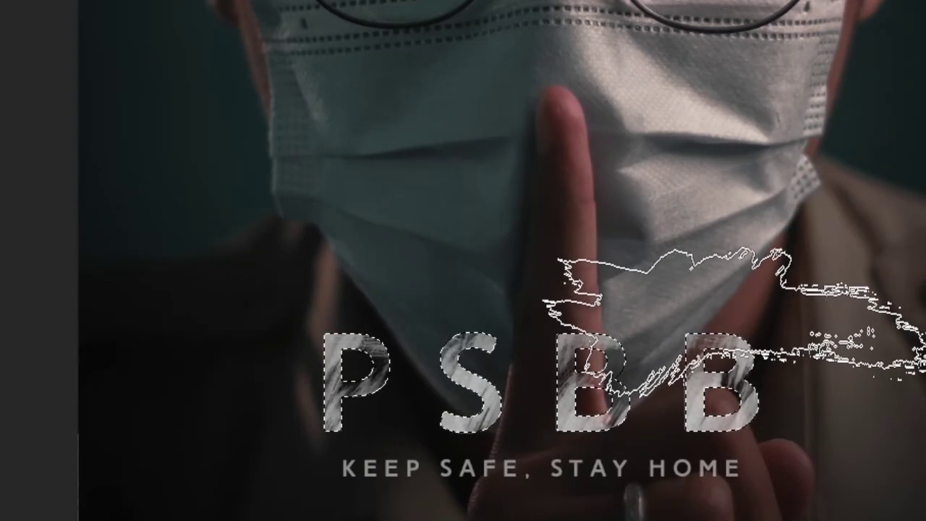
pyautogui.hotkey('ctrl', 'd')
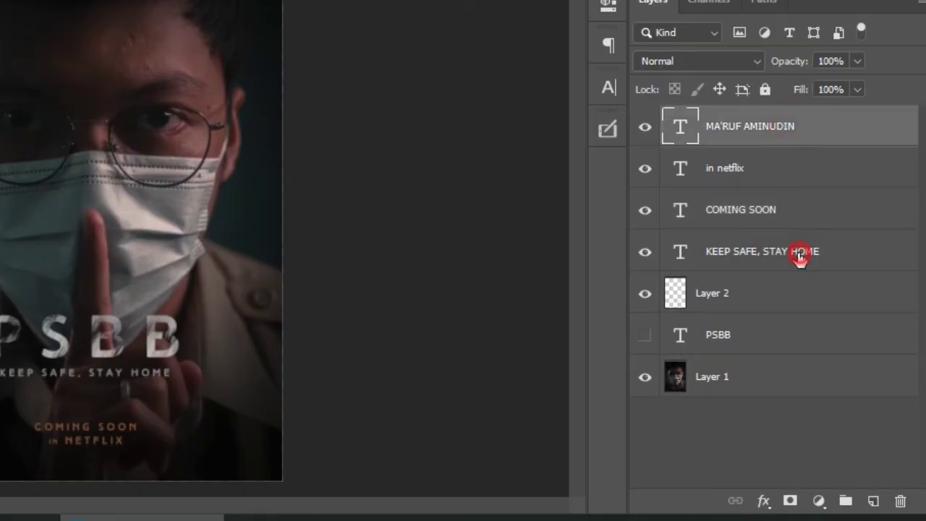
# - Group the name, "in netflix", "COMING SOON" and "KEEP SAFE, STAY HOME" text layers together
pyautogui.keyDown('ctrl'); pyautogui.click(799, 255); pyautogui.keyUp('ctrl')
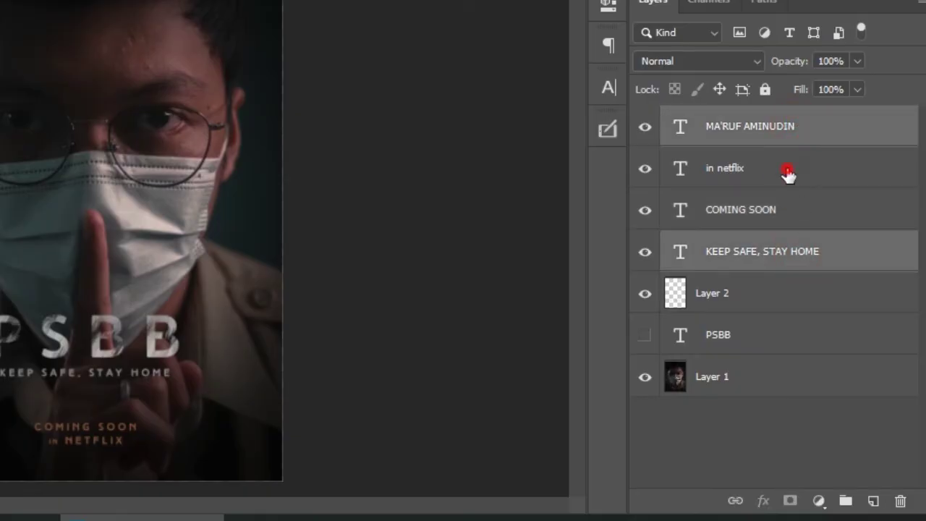
pyautogui.keyDown('ctrl'); pyautogui.click(788, 174); pyautogui.keyUp('ctrl')
pyautogui.keyDown('ctrl'); pyautogui.click(796, 222); pyautogui.keyUp('ctrl')
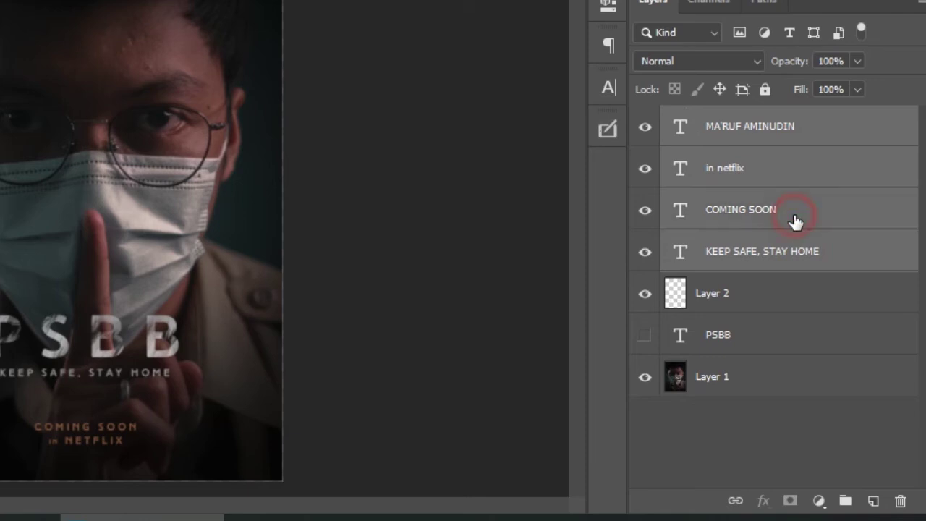
pyautogui.click(846, 500)
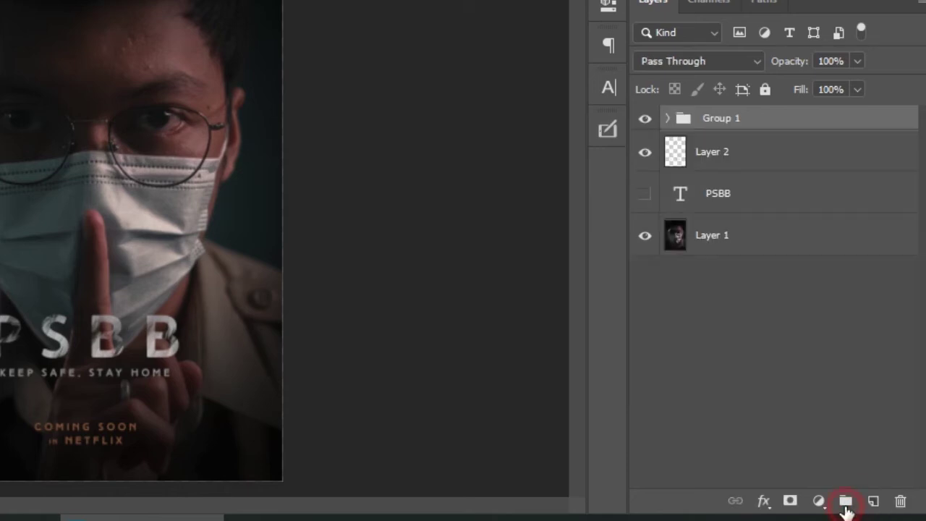
# - Rename the new layer group as "text", then expand it to check its layers and collapse it again
pyautogui.doubleClick(727, 124)
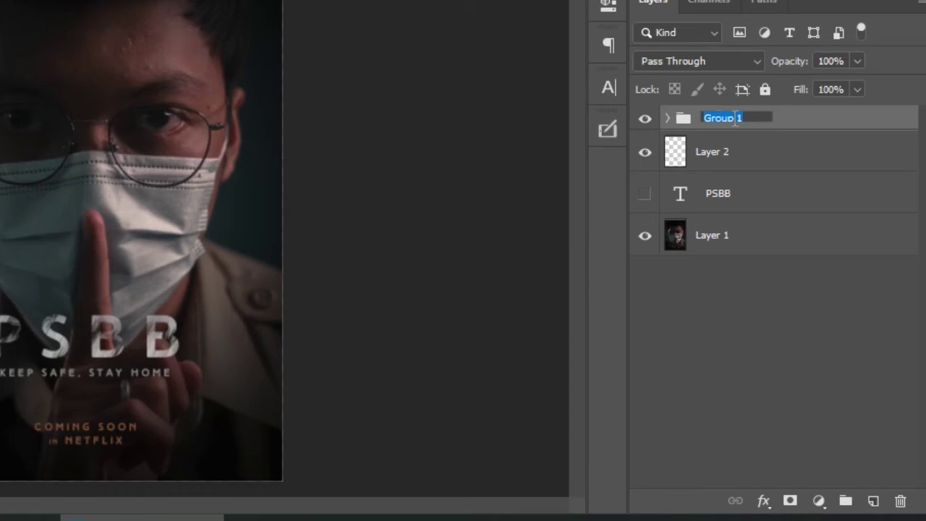
pyautogui.press('Return')
pyautogui.click(667, 119)
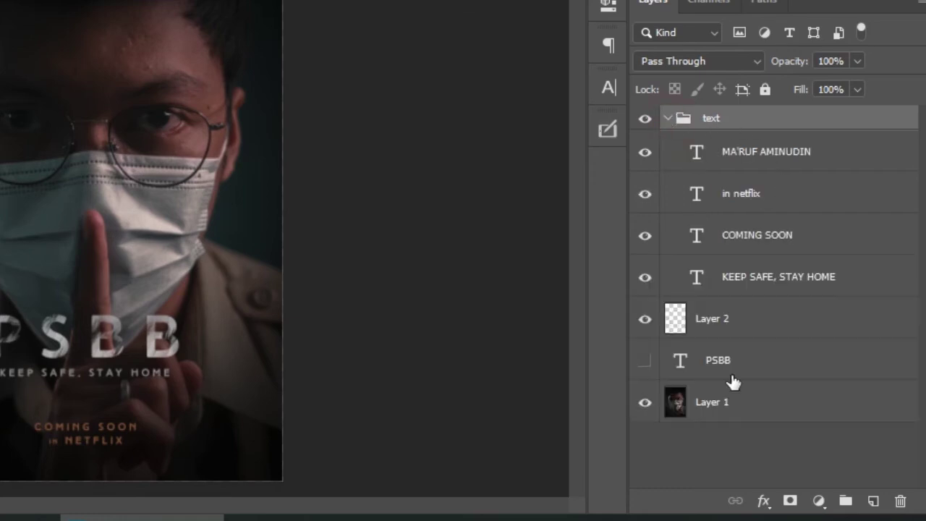
pyautogui.click(667, 119)
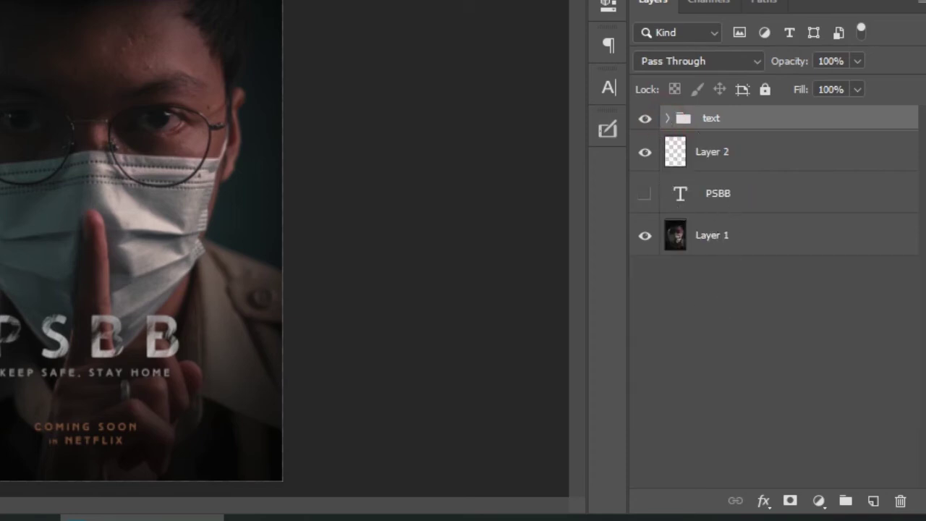
# - Save the poster as a Photoshop file named "film poster psbb" in the 01 Perkealan folder
pyautogui.hotkey('ctrl', 's')
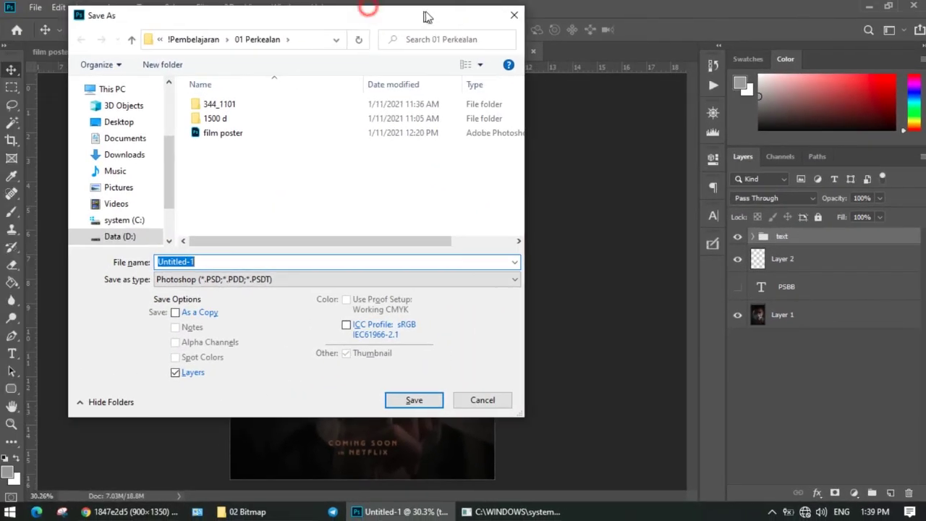
pyautogui.click(506, 14)
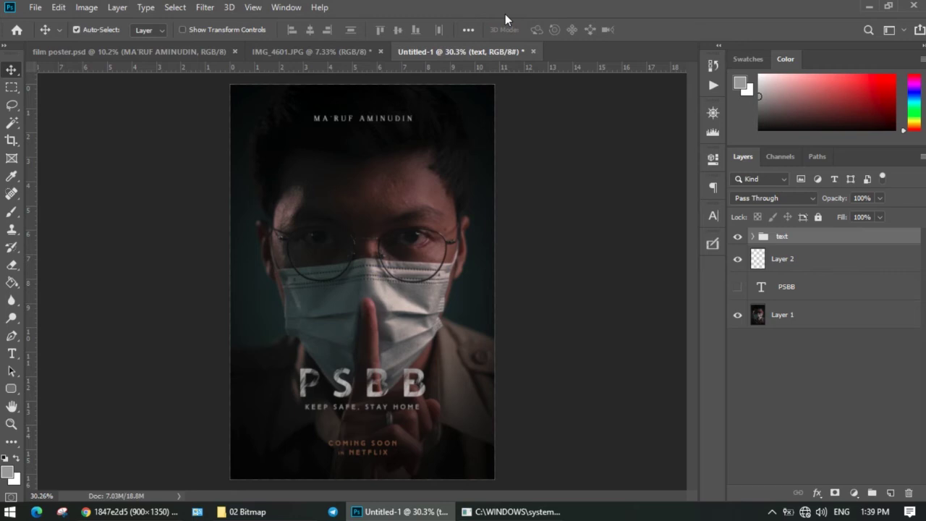
pyautogui.click(37, 8)
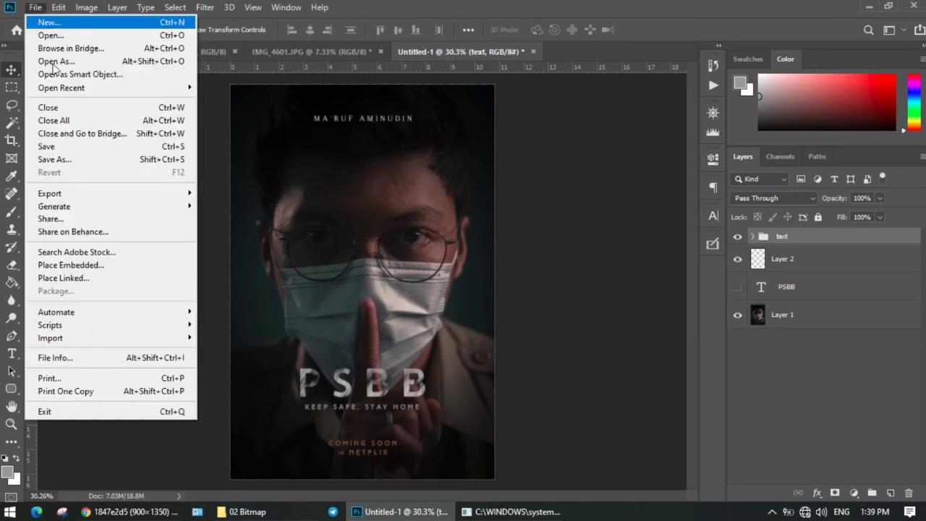
pyautogui.click(69, 160)
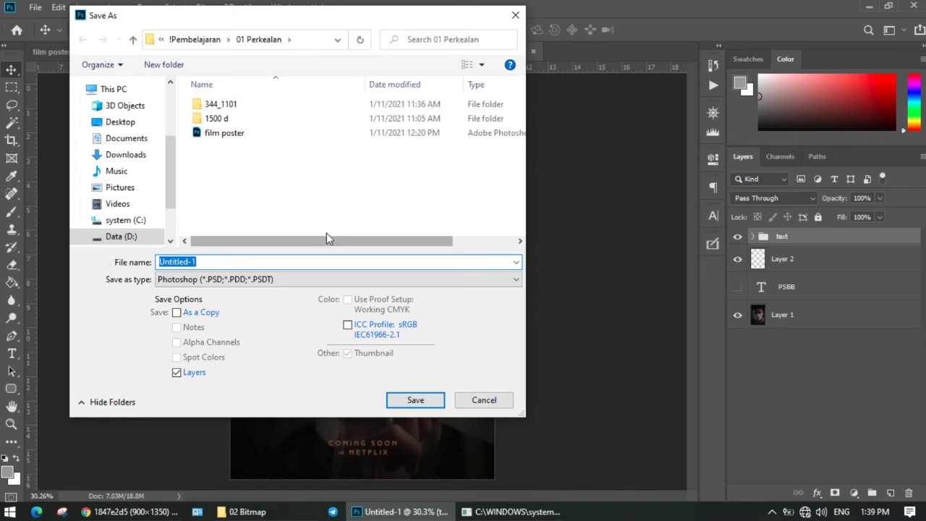
pyautogui.write('film poste')
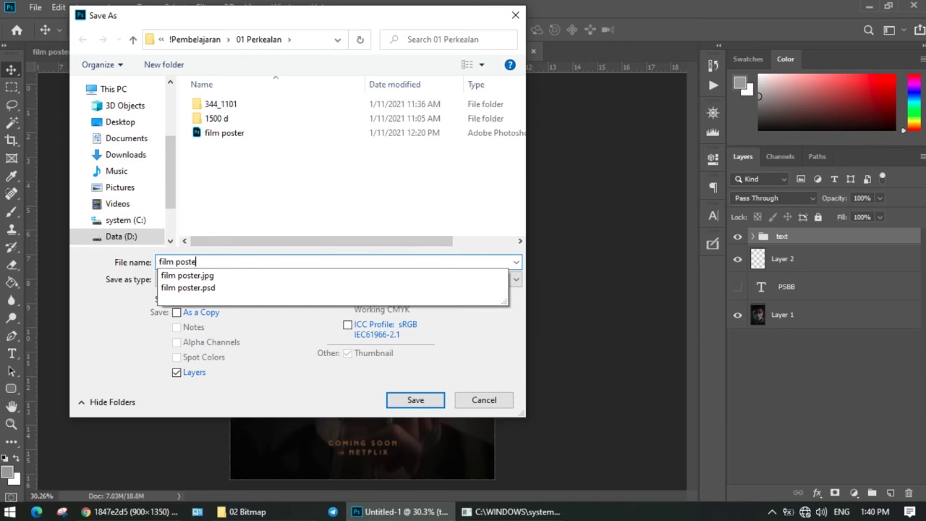
pyautogui.write('r psbb')
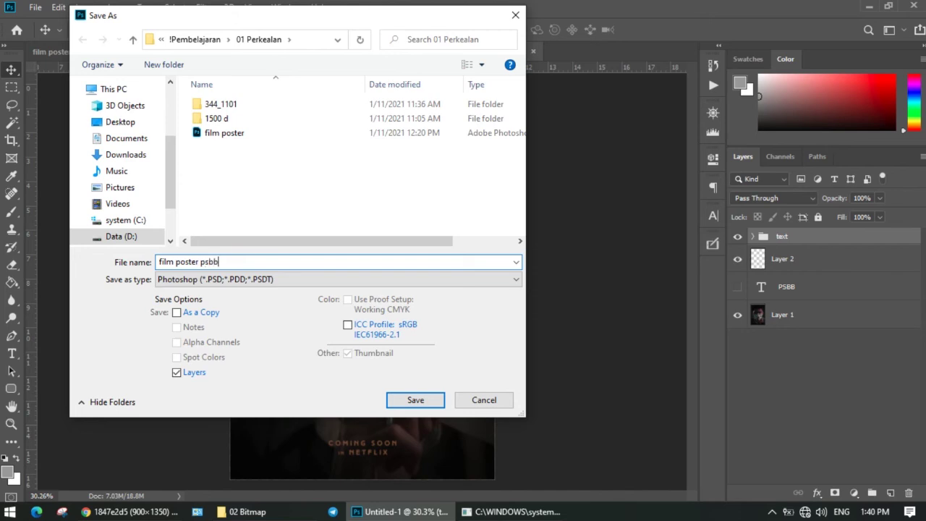
pyautogui.click(394, 402)
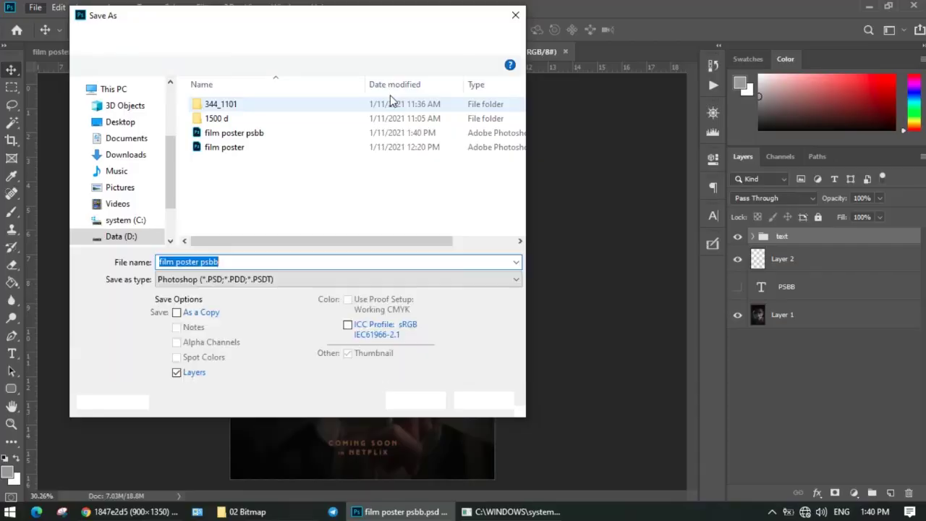
# - Save a JPEG copy of "film poster psbb" at quality 12 (Maximum) with the Baseline ("Standard") format
pyautogui.click(267, 280)
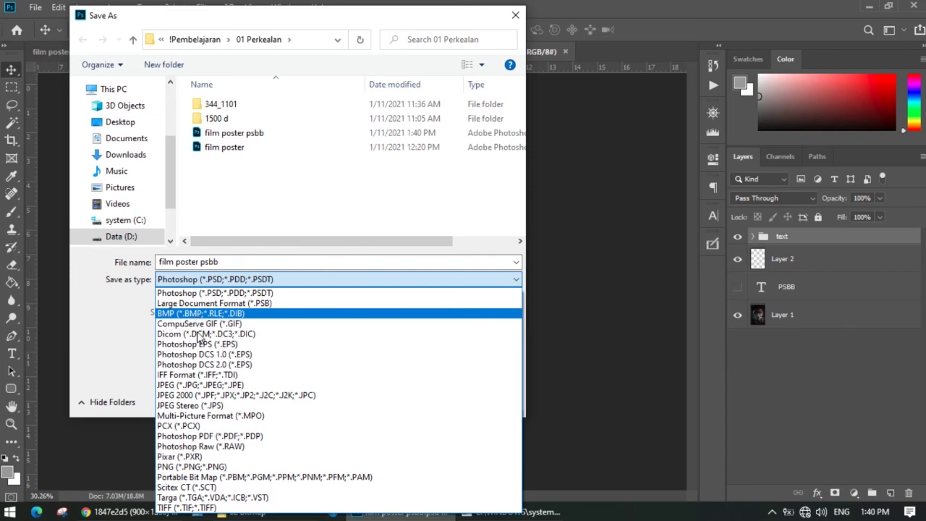
pyautogui.click(201, 386)
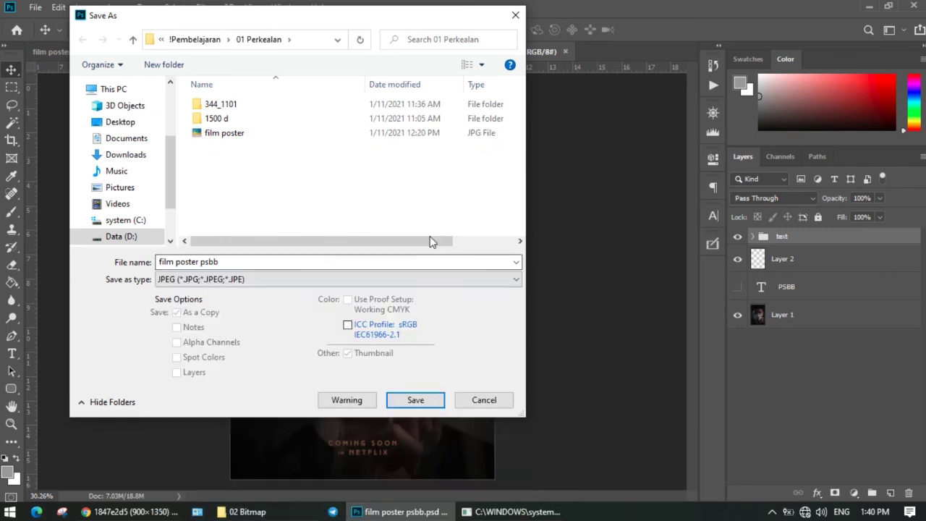
pyautogui.click(424, 401)
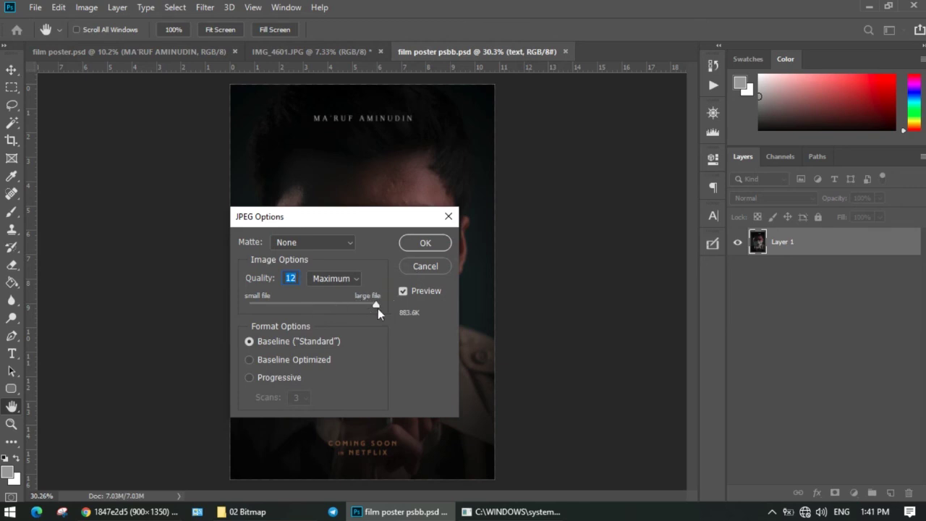
pyautogui.click(417, 242)
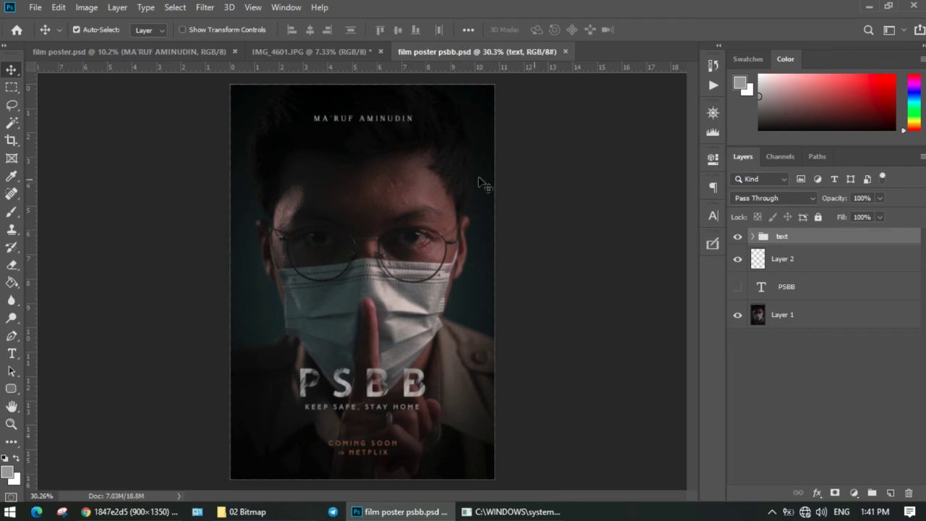
# - Switch to File Explorer and open the "film poster psbb" JPG from the 01 Perkealan folder to view it
pyautogui.click(290, 514)
pyautogui.click(397, 283)
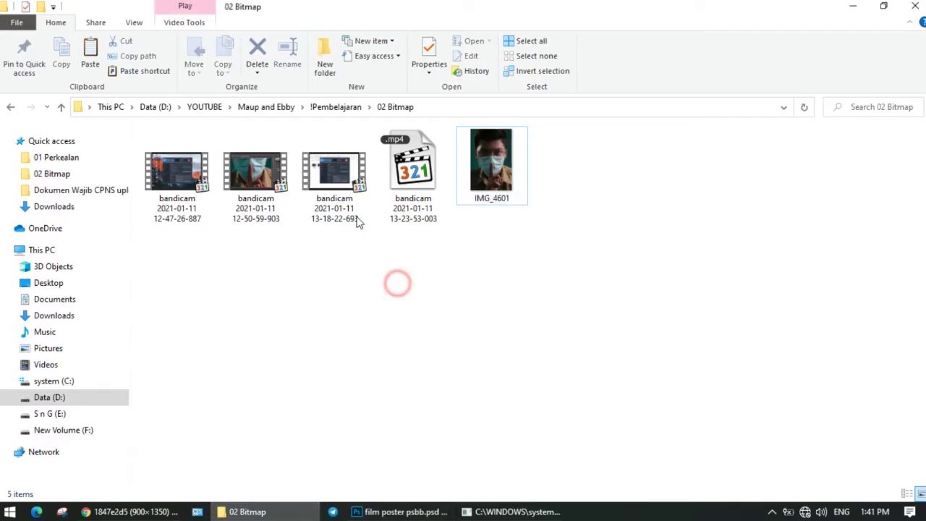
pyautogui.click(314, 106)
pyautogui.doubleClick(198, 153)
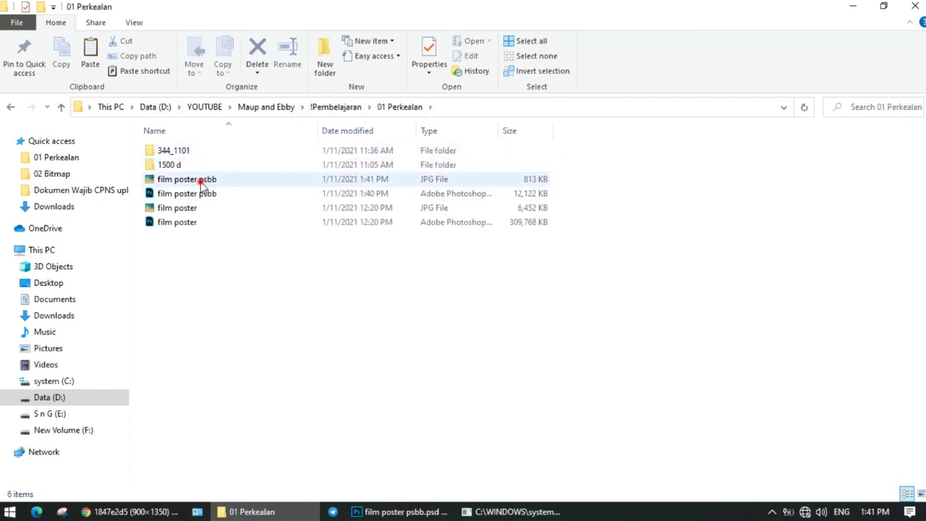
pyautogui.doubleClick(201, 181)
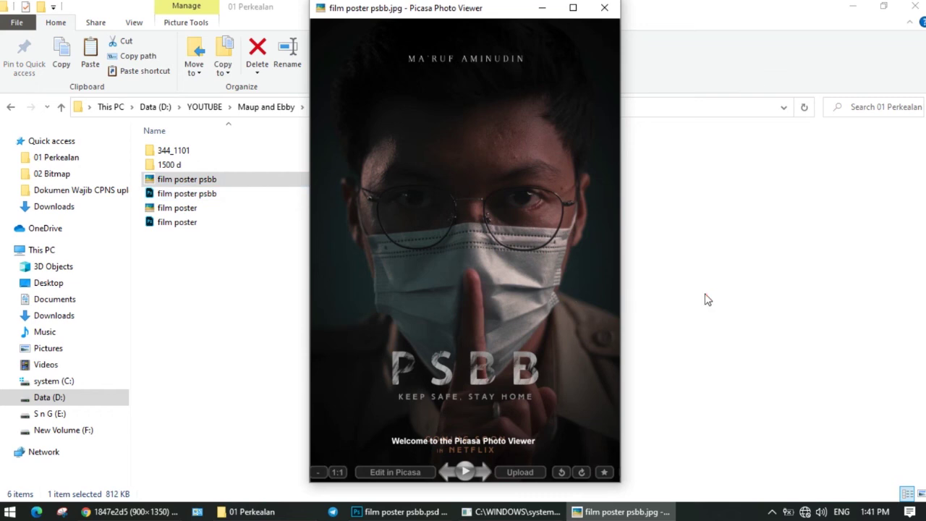